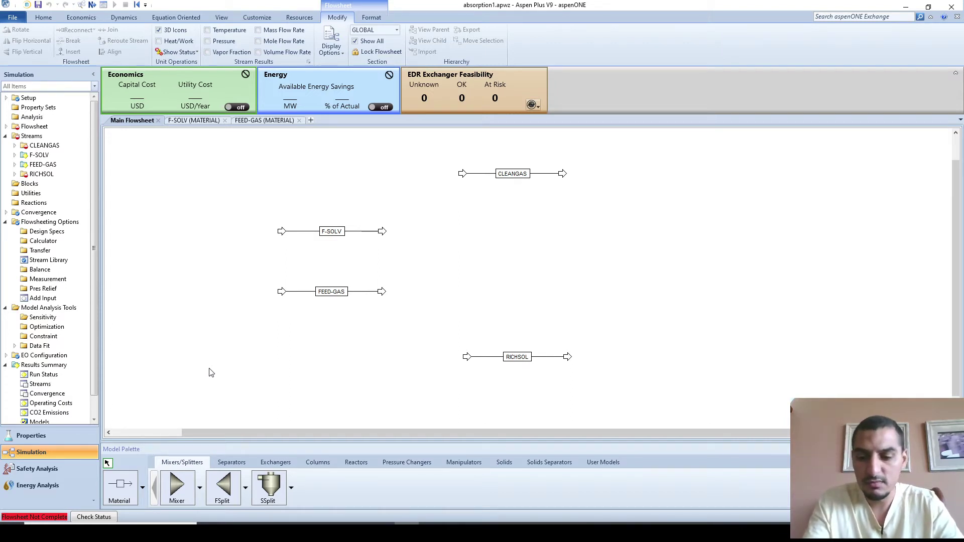
- Switch to the Excel workbook and review the absorption overall-efficiency sheet, including the solvent flow rate formula and the equilibrium data
key("alt+Tab")
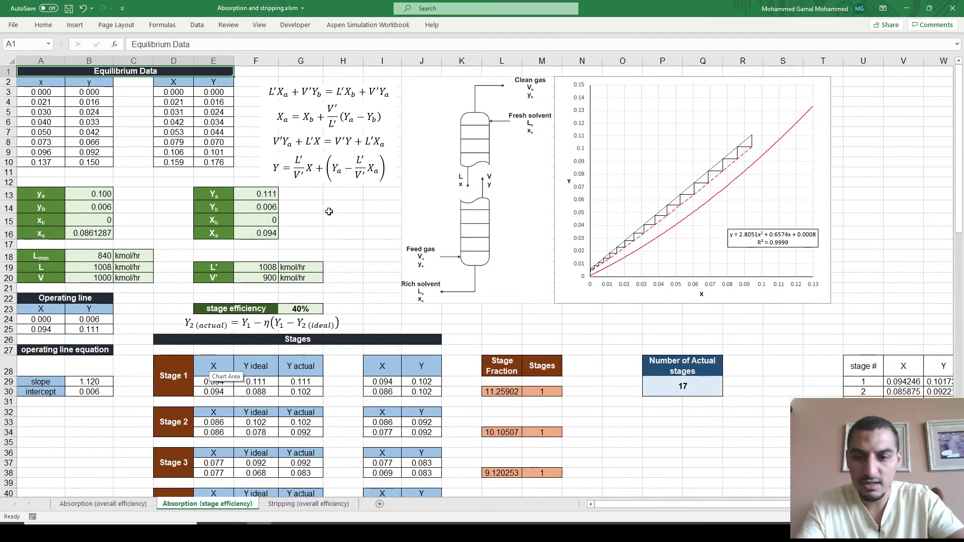
key("ctrl+Page_Up")
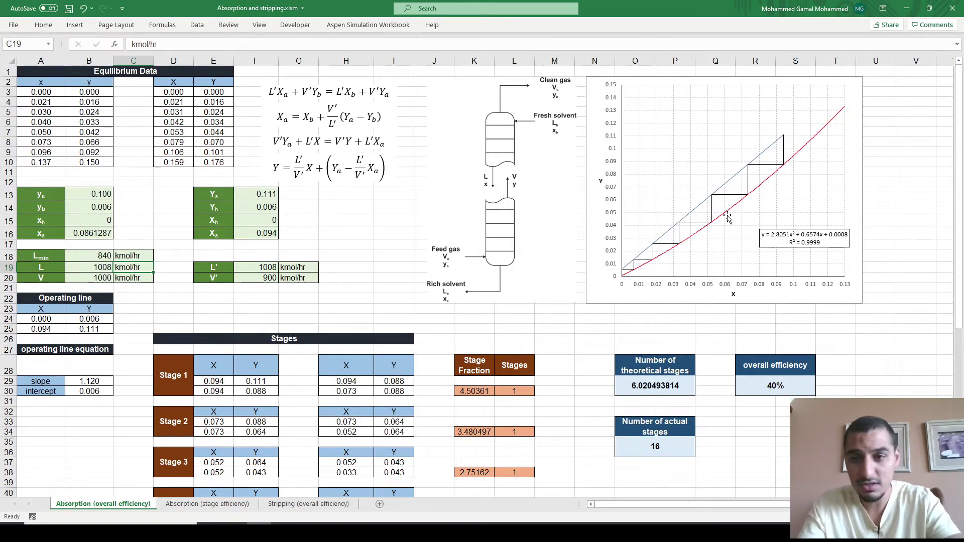
left_click(71, 269)
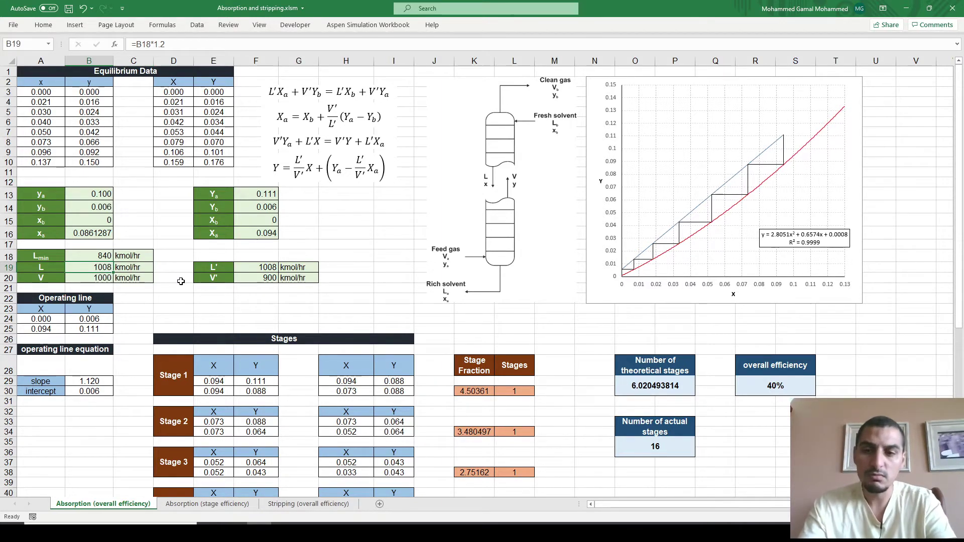
key("alt+Tab")
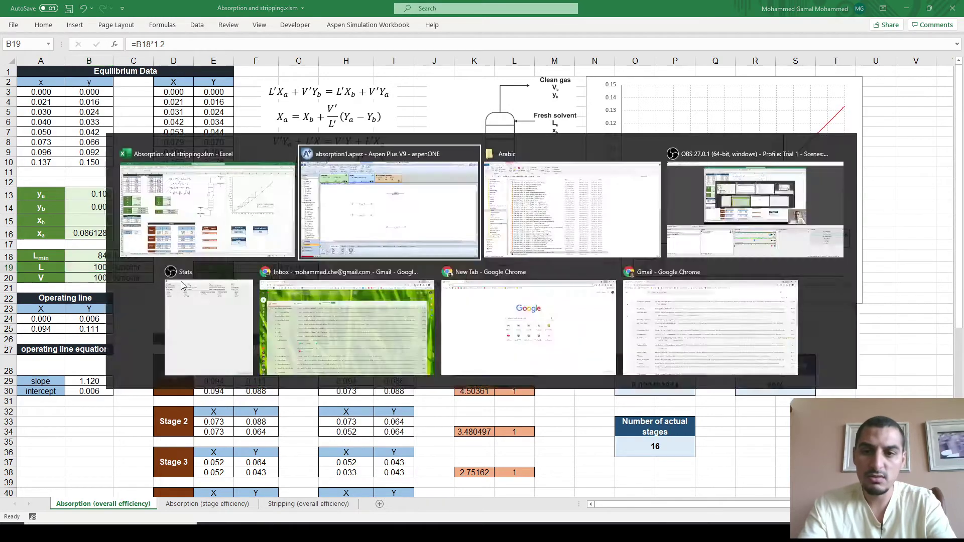
key("alt+Tab")
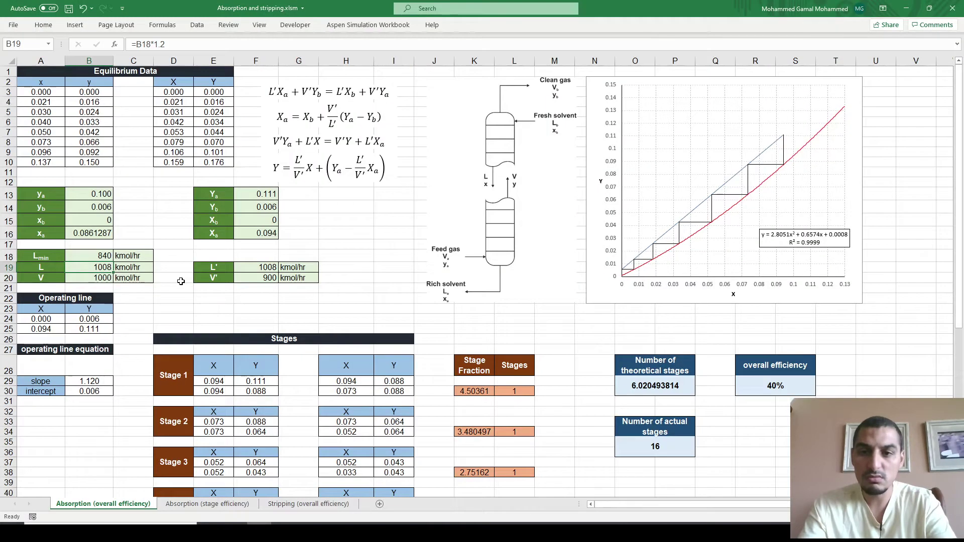
left_click_drag(37, 71, 86, 163)
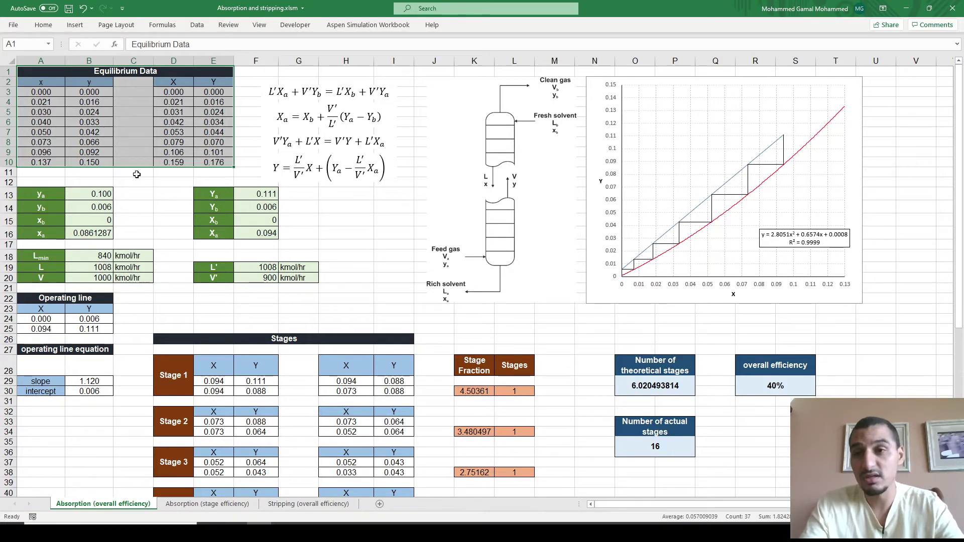
- Switch to Aspen Plus and review the component list and the pure-component boiling points (TB) of air, ammonia and water
key("alt+Tab")
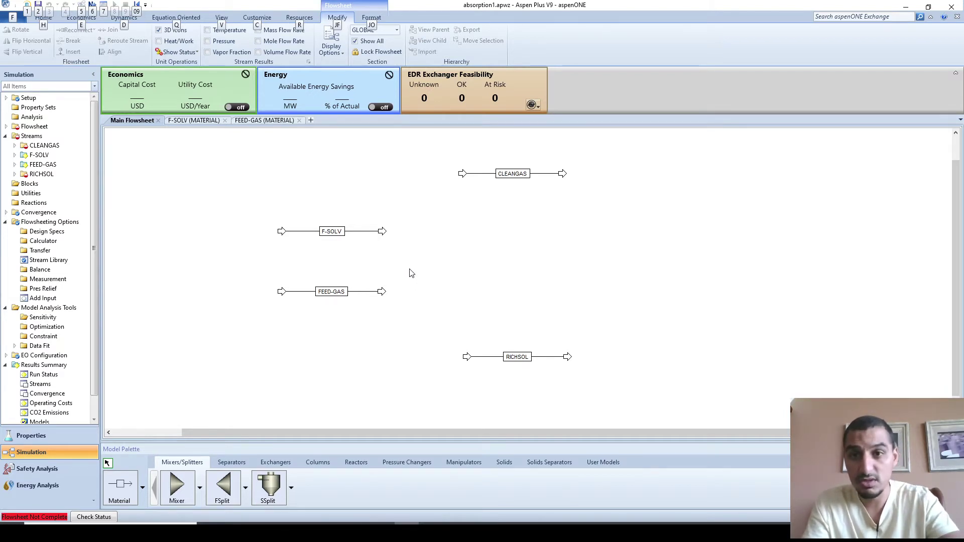
key("alt")
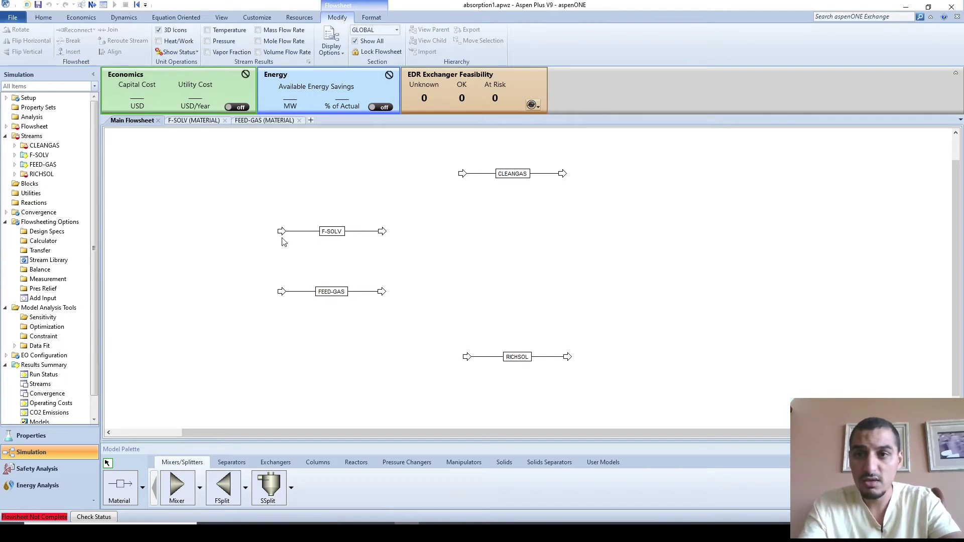
left_click(31, 435)
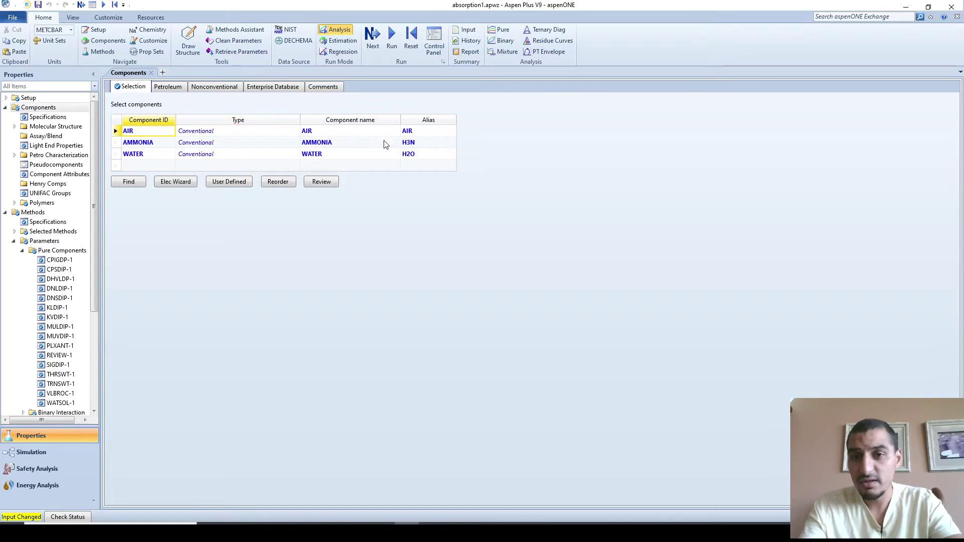
left_click(316, 186)
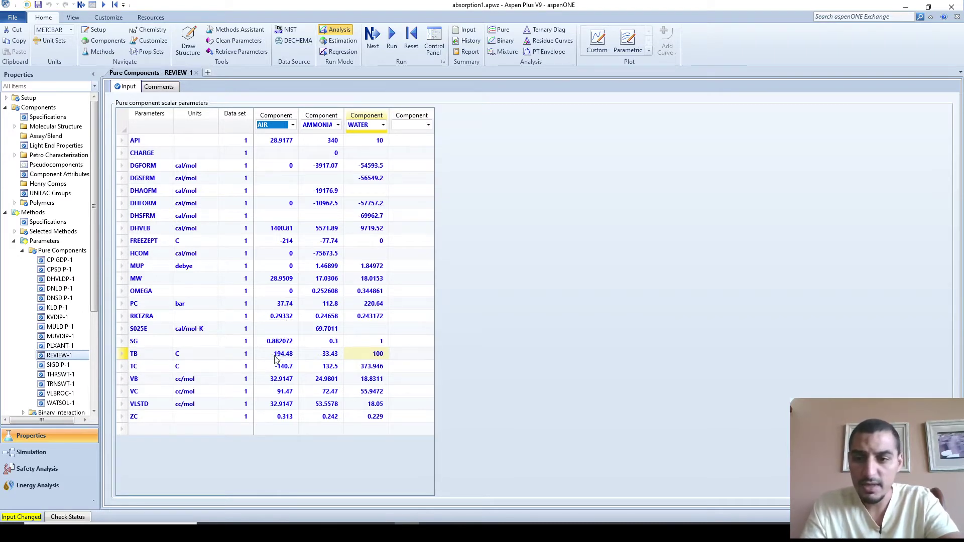
left_click(121, 355)
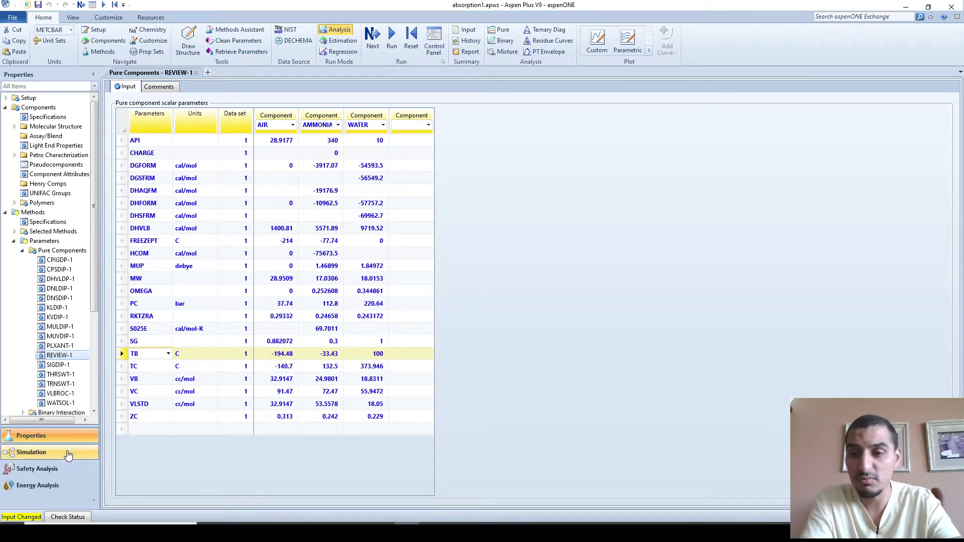
- Check the base property method and its options in the global method specifications
left_click(14, 243)
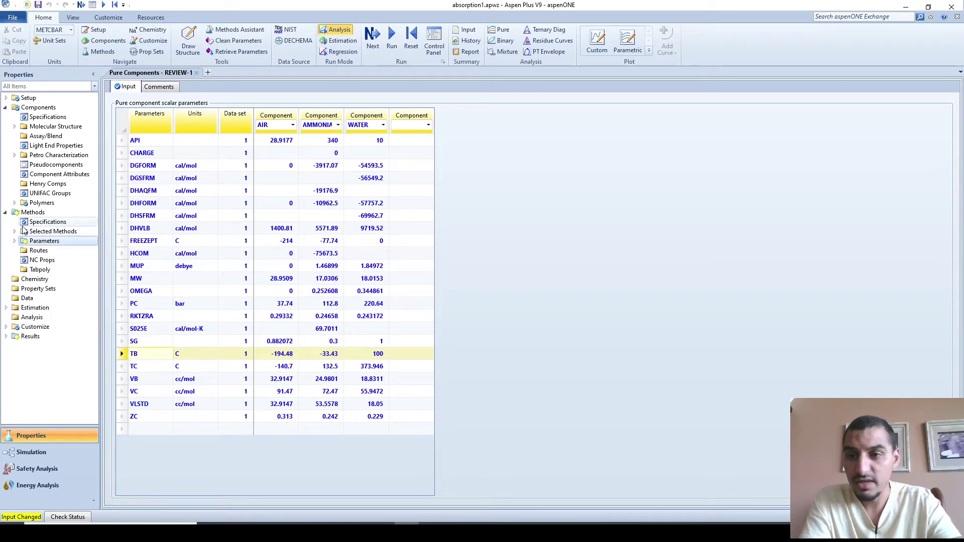
left_click(24, 222)
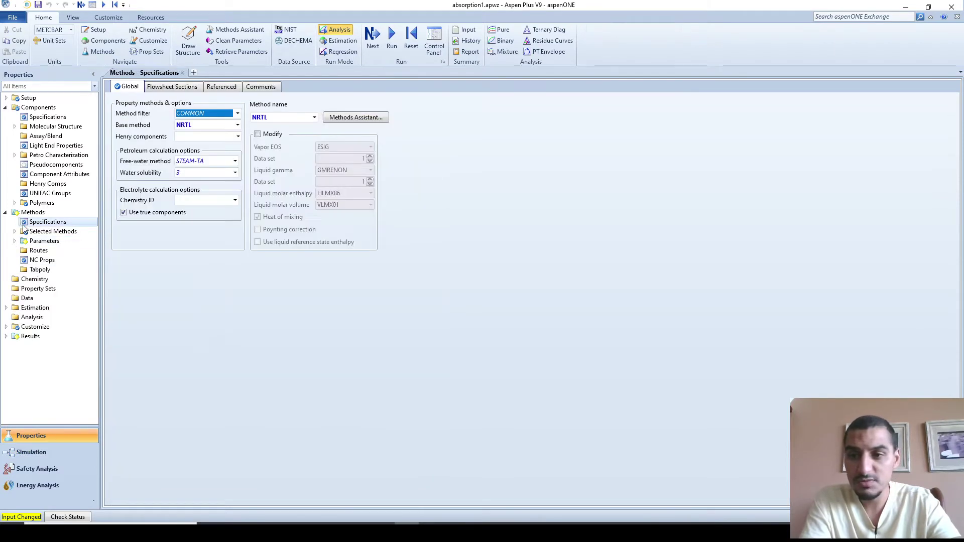
left_click(418, 178)
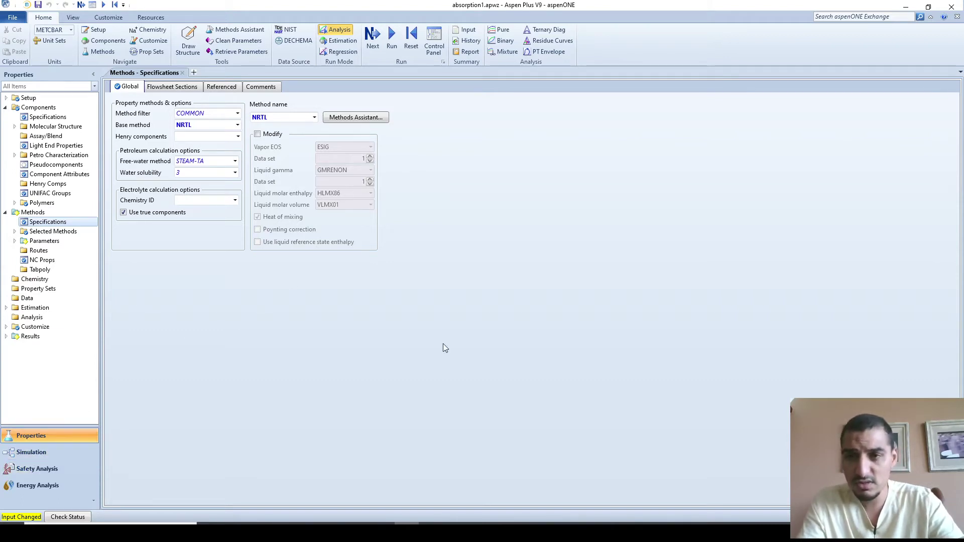
- Review the F-SOLV and FEED-GAS stream conditions, flow rates and compositions in the simulation environment, returning to the main flowsheet
left_click(47, 454)
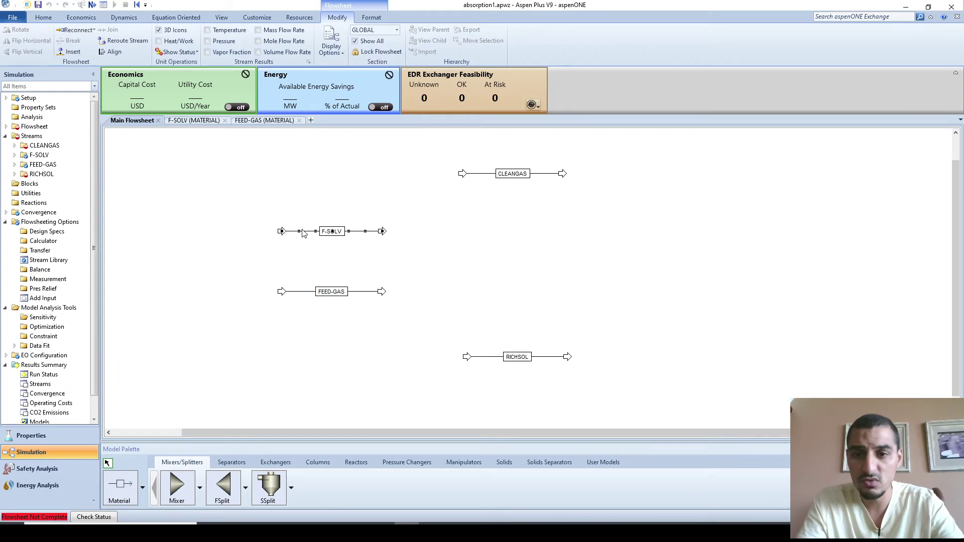
double_click(303, 233)
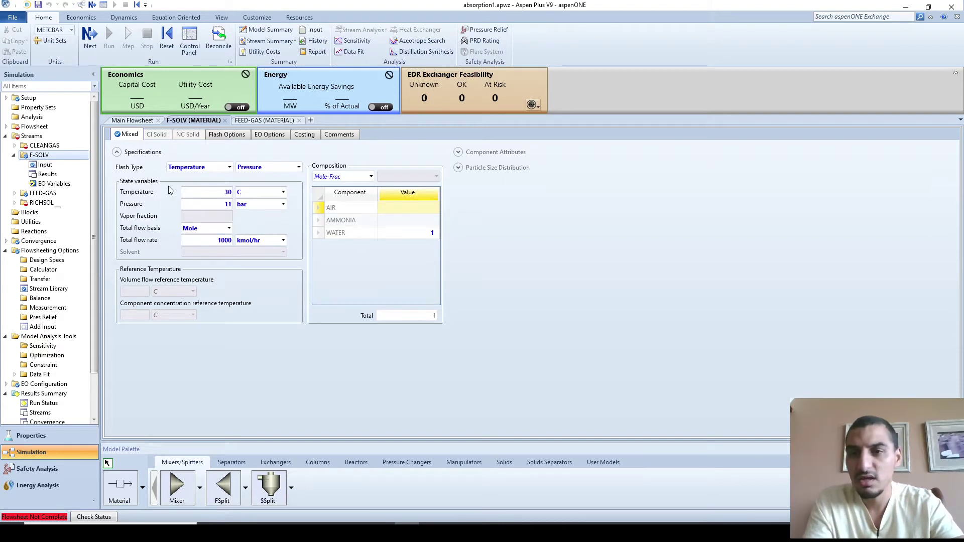
left_click(133, 121)
left_click(302, 296)
double_click(302, 295)
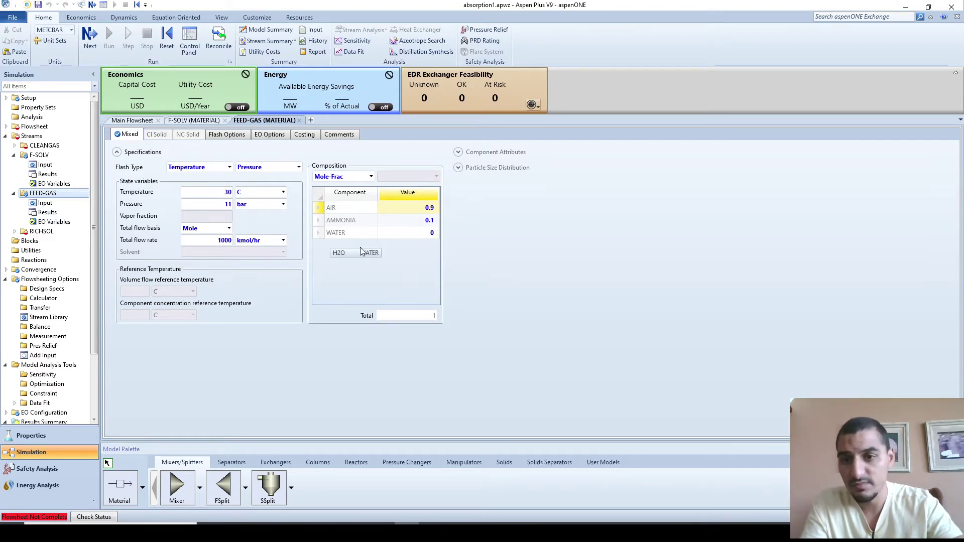
left_click(132, 120)
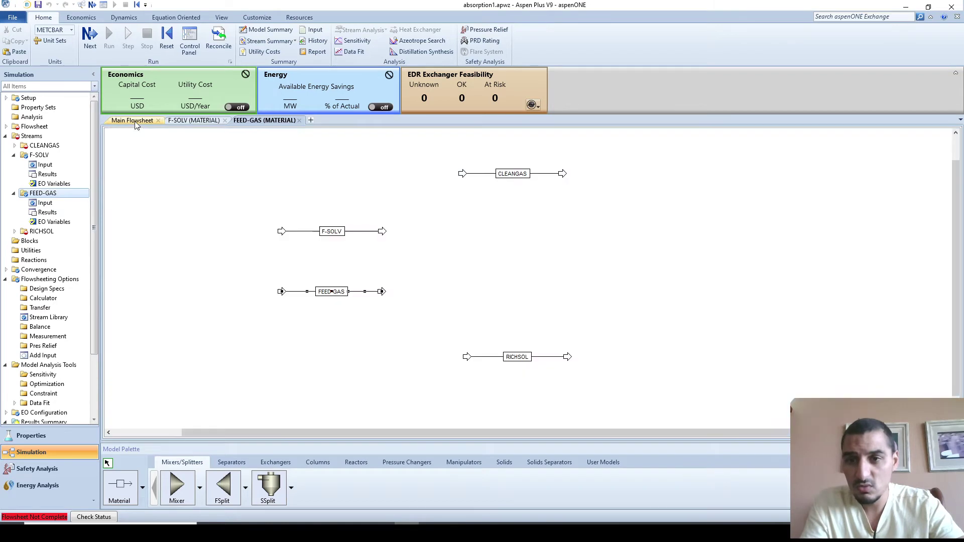
- Bring up the available column models, and in Excel compare the column diagrams on the stripping and absorption overall-efficiency sheets
left_click(327, 463)
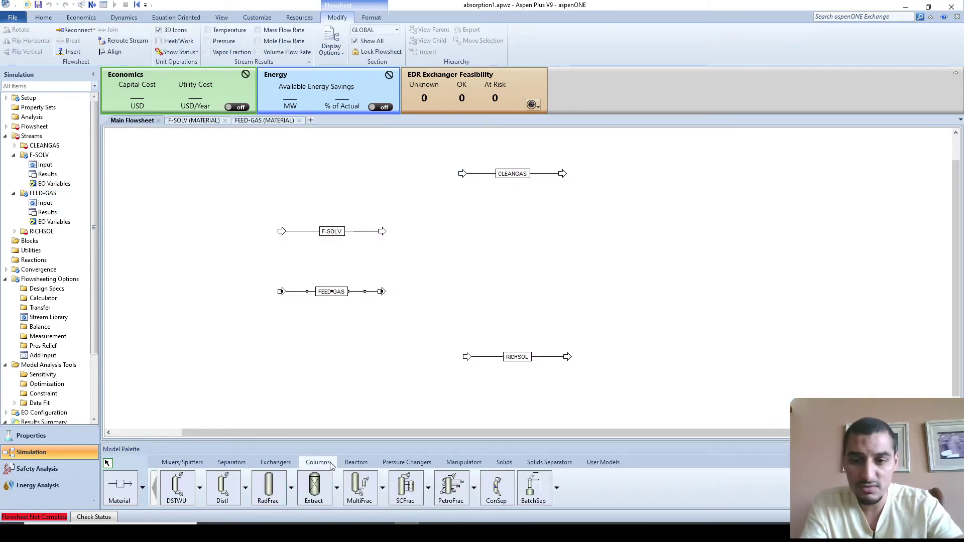
key("alt+Tab")
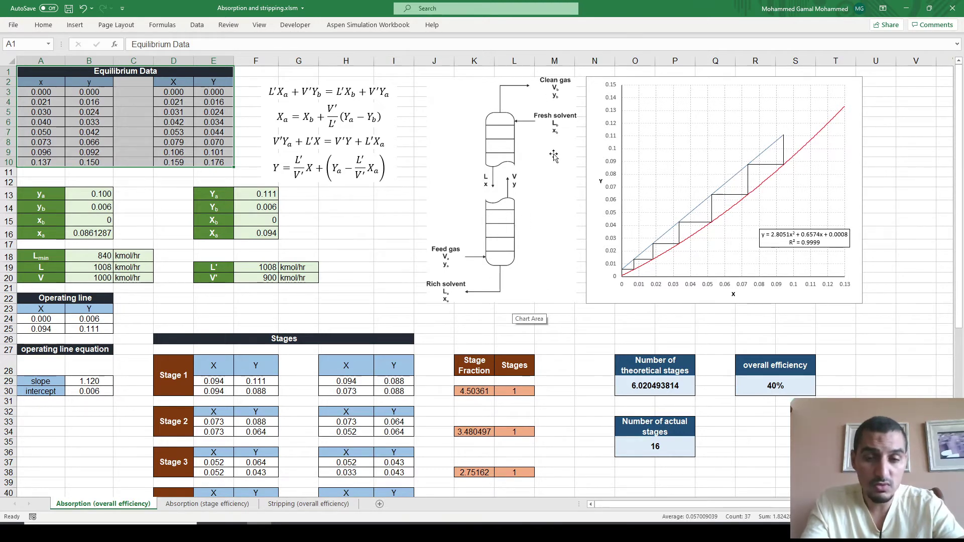
left_click(308, 503)
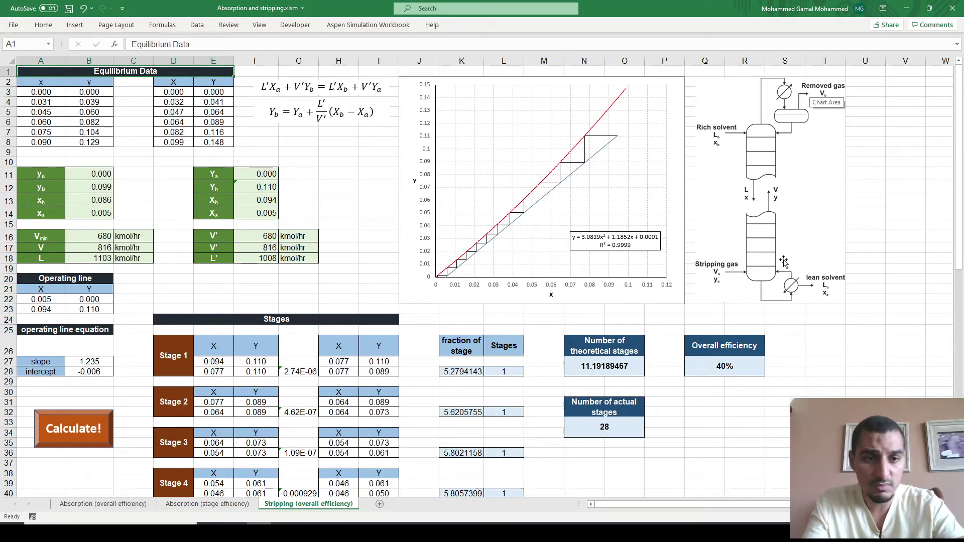
left_click(144, 507)
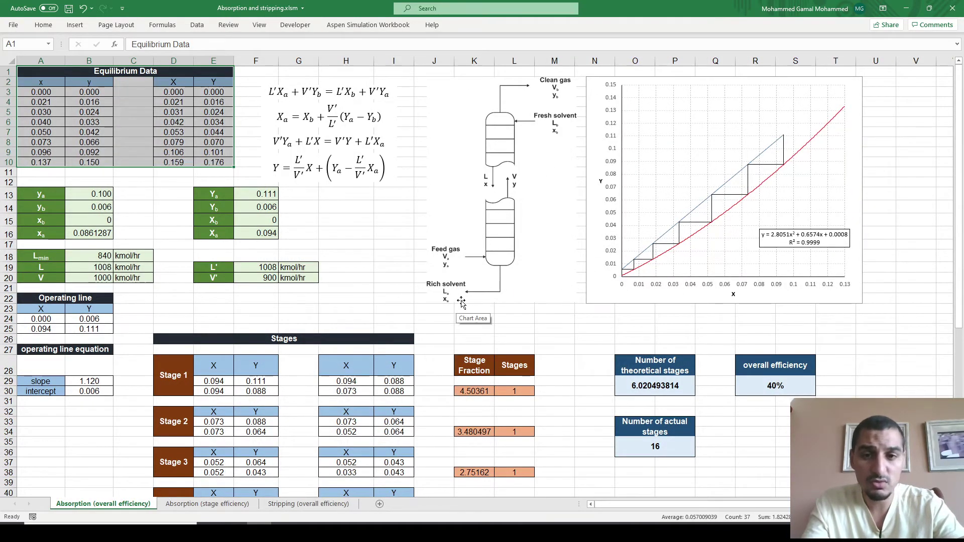
- Back in Aspen Plus, place a RadFrac column without condenser or reboiler between the feed and product streams and enlarge it
key("alt+Tab")
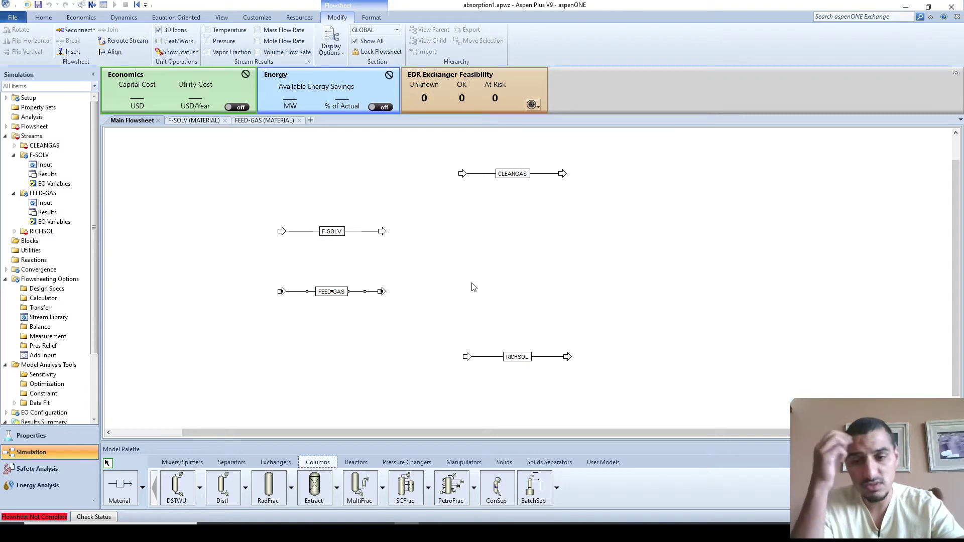
left_click(291, 488)
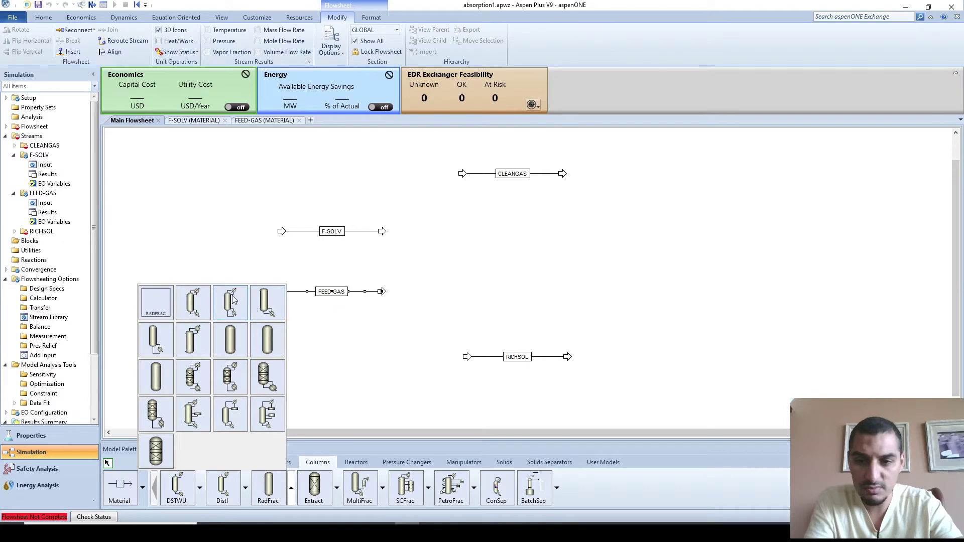
left_click(236, 345)
left_click(415, 243)
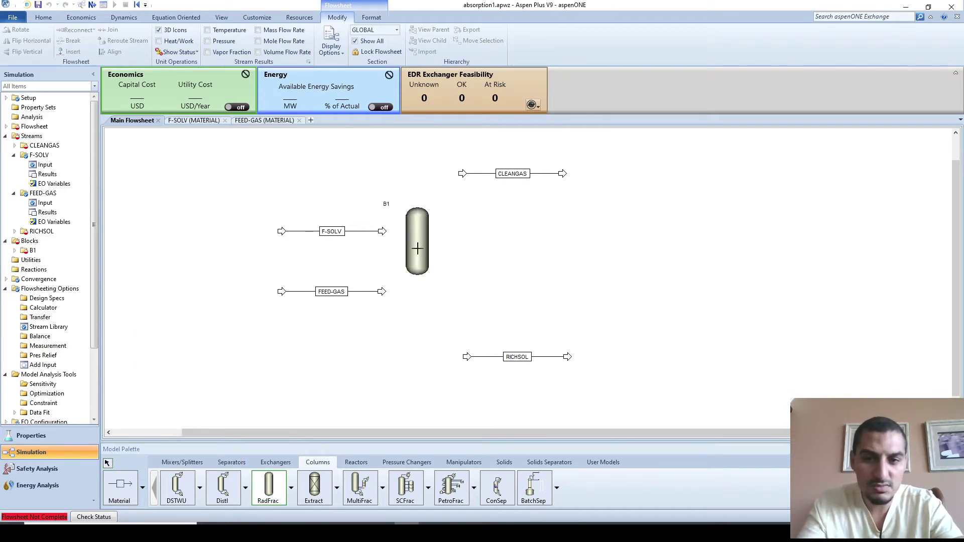
left_click_drag(430, 275, 460, 322)
left_click_drag(418, 240, 426, 273)
left_click(480, 286)
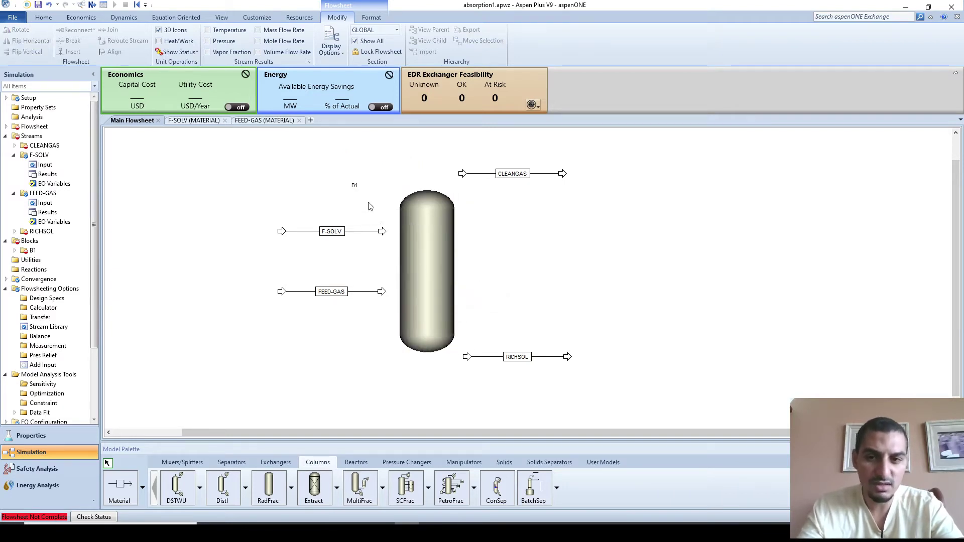
- Move the column's label beside the vessel, opposite the feed streams, and rename the block ABSORBER
left_click(355, 186)
left_click(470, 261)
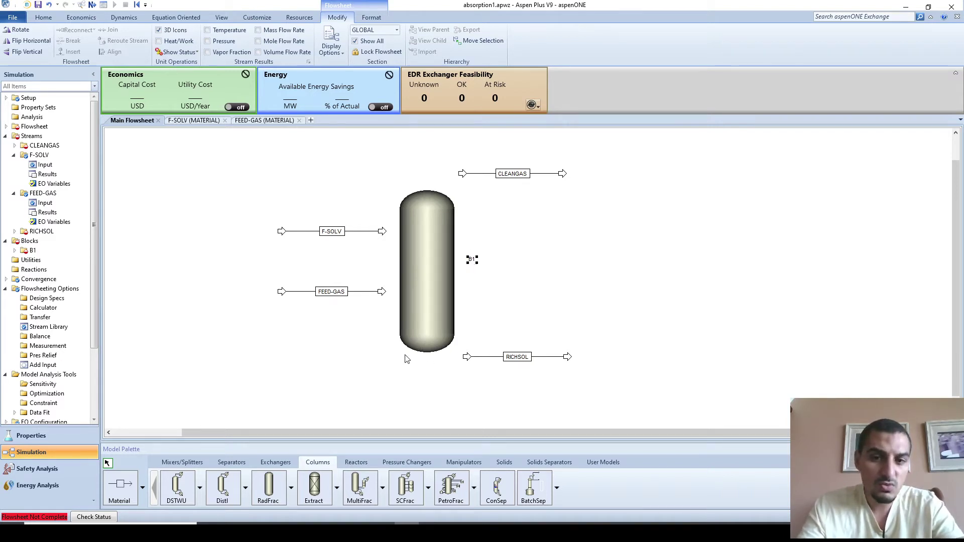
double_click(473, 261)
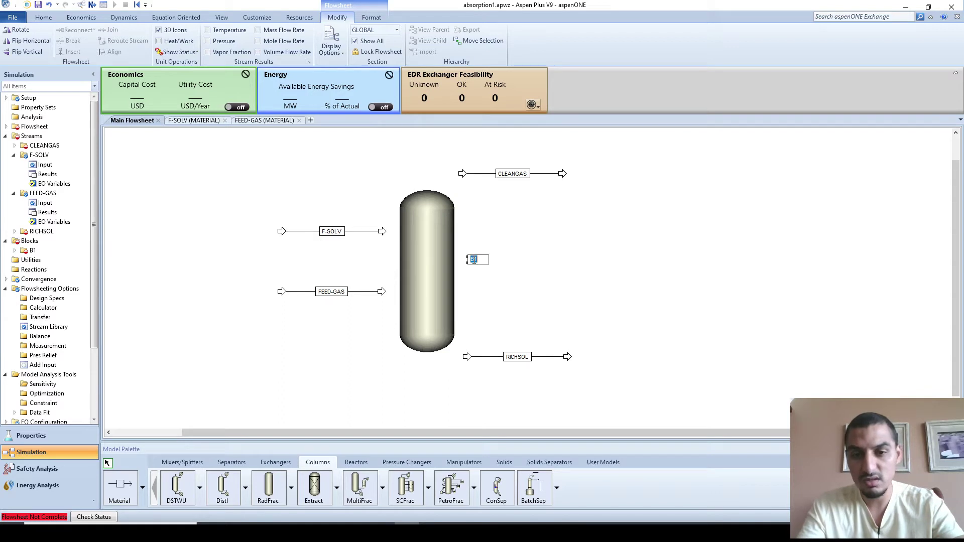
type("AB")
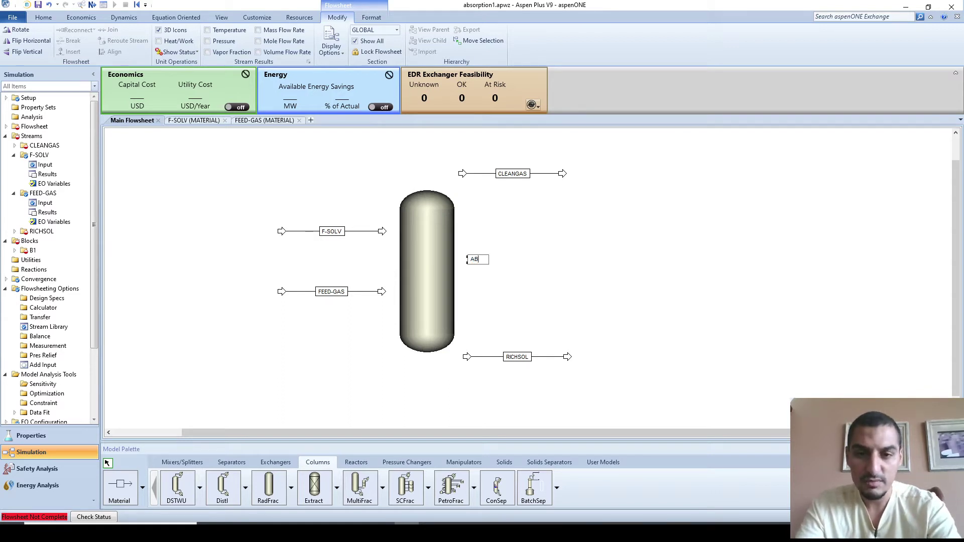
type("SORBER")
key("Return")
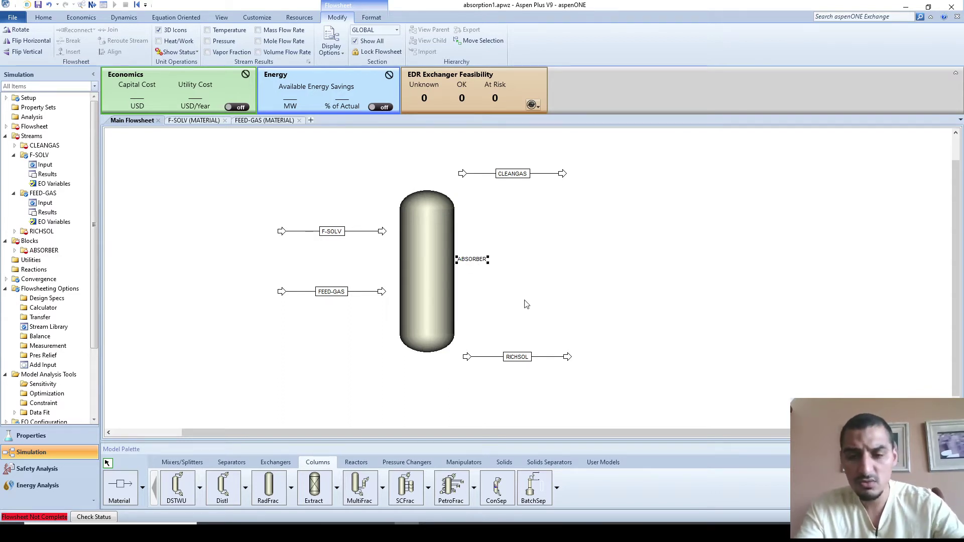
- Connect F-SOLV to the column's upper feed, FEED-GAS to its lower feed, RICHSOL to the bottom outlet and CLEANGAS to the top outlet
left_click_drag(383, 233, 399, 221)
left_click_drag(380, 291, 394, 330)
left_click_drag(465, 356, 428, 359)
left_click_drag(463, 174, 427, 187)
- Open the ABSORBER column's setup and configure 6 stages with the equilibrium calculation type, no condenser and no reboiler
left_click(409, 267)
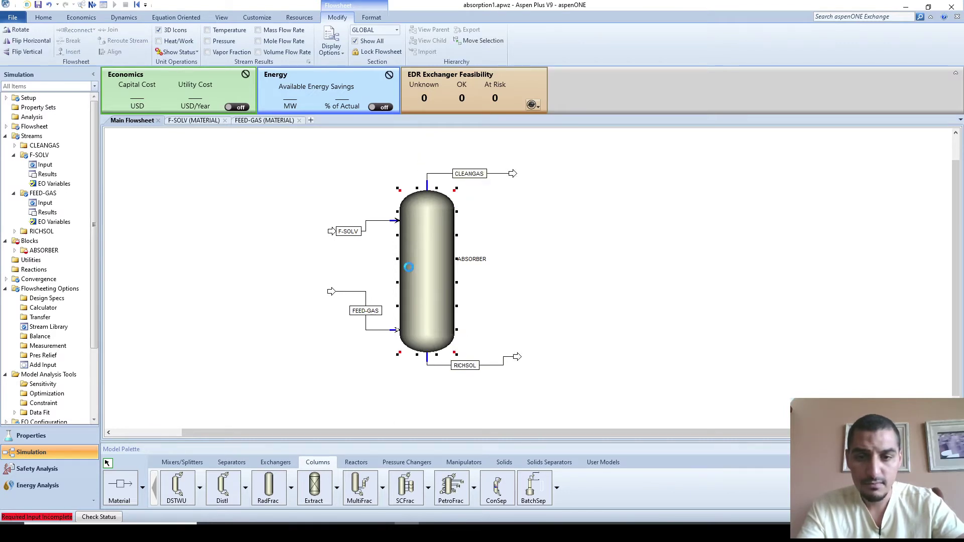
double_click(408, 267)
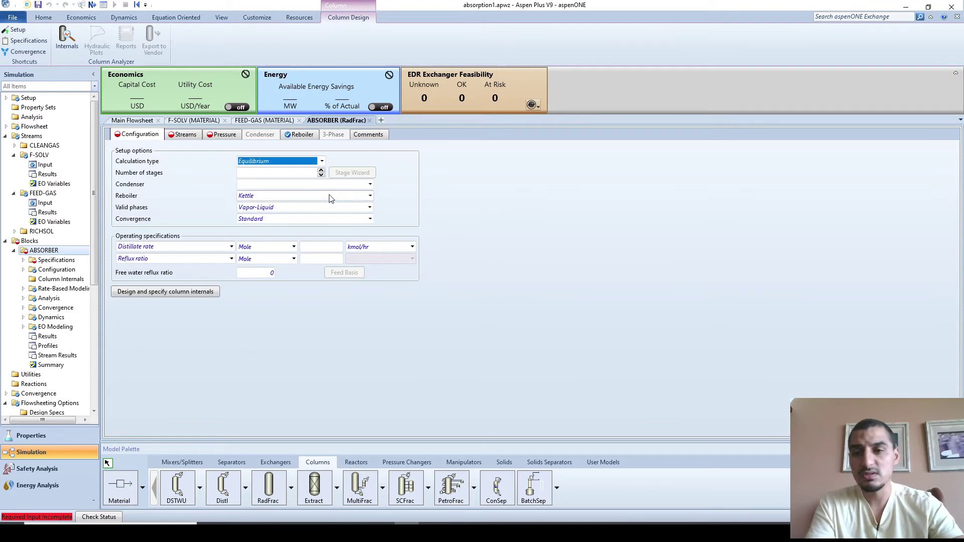
left_click(276, 163)
left_click(266, 169)
left_click(264, 172)
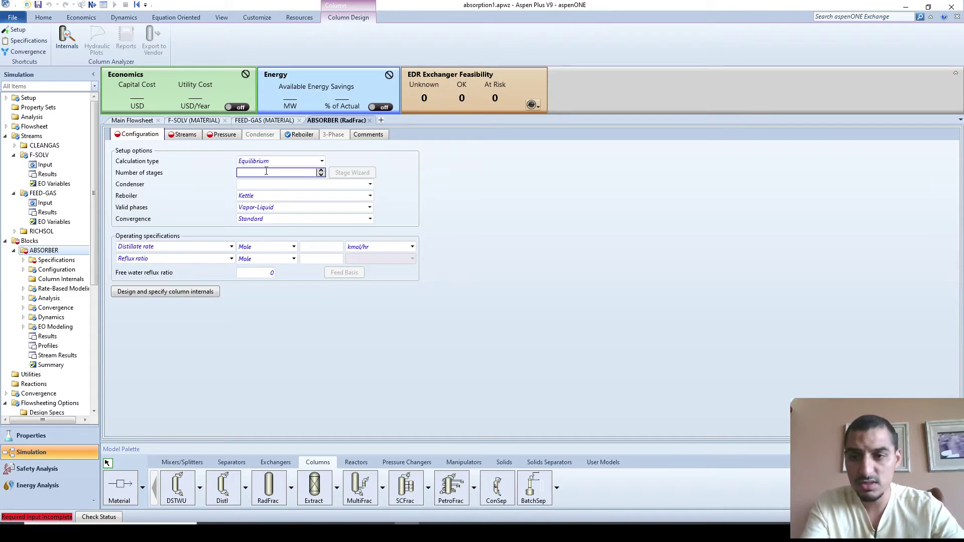
left_click(264, 185)
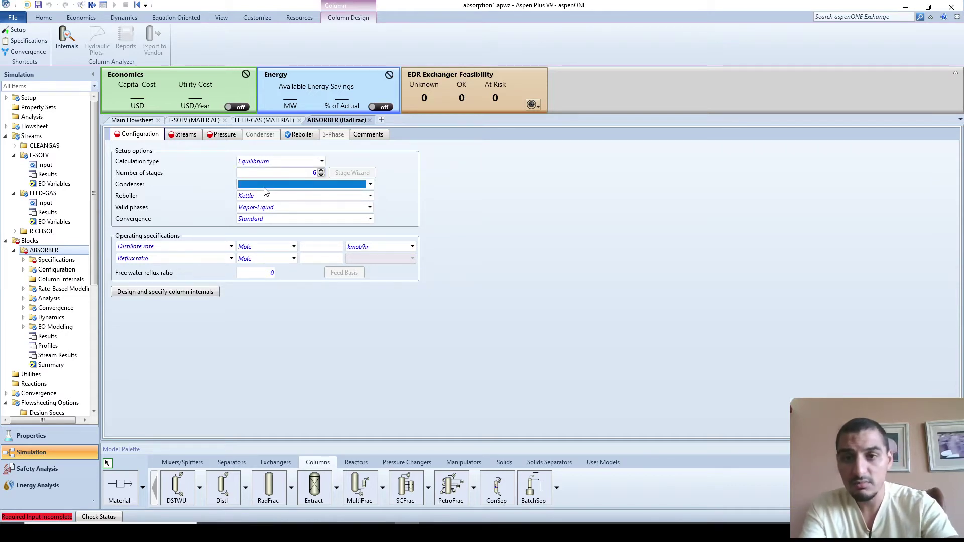
left_click(265, 187)
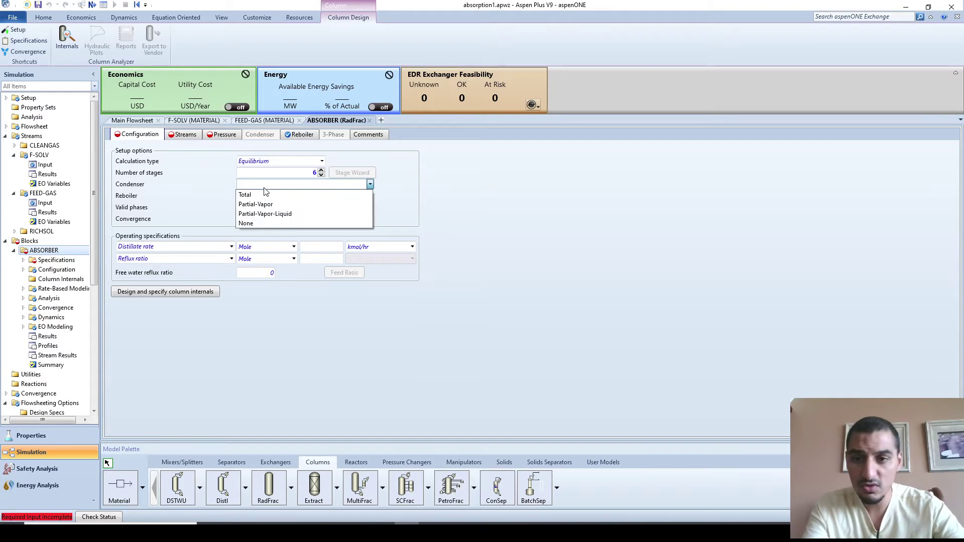
left_click(260, 221)
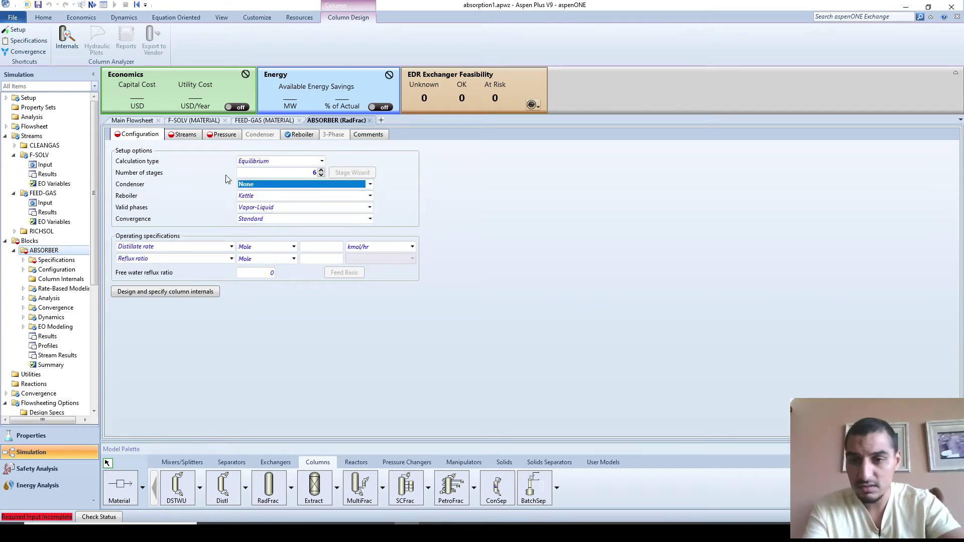
left_click(246, 196)
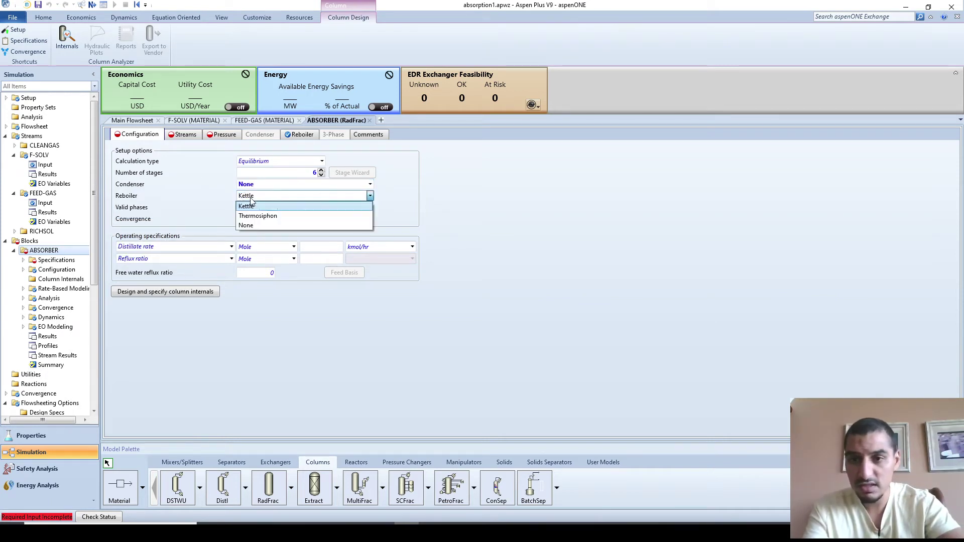
left_click(262, 225)
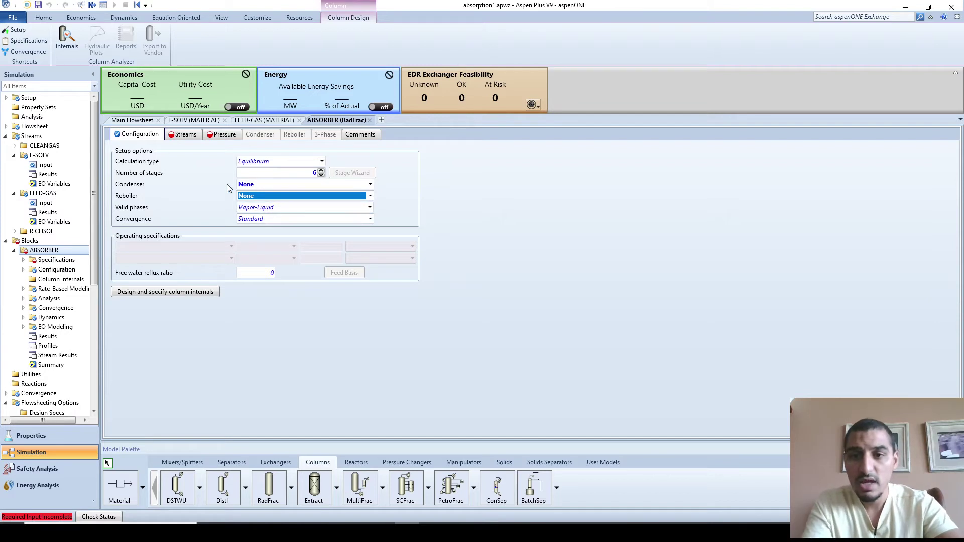
left_click(201, 183)
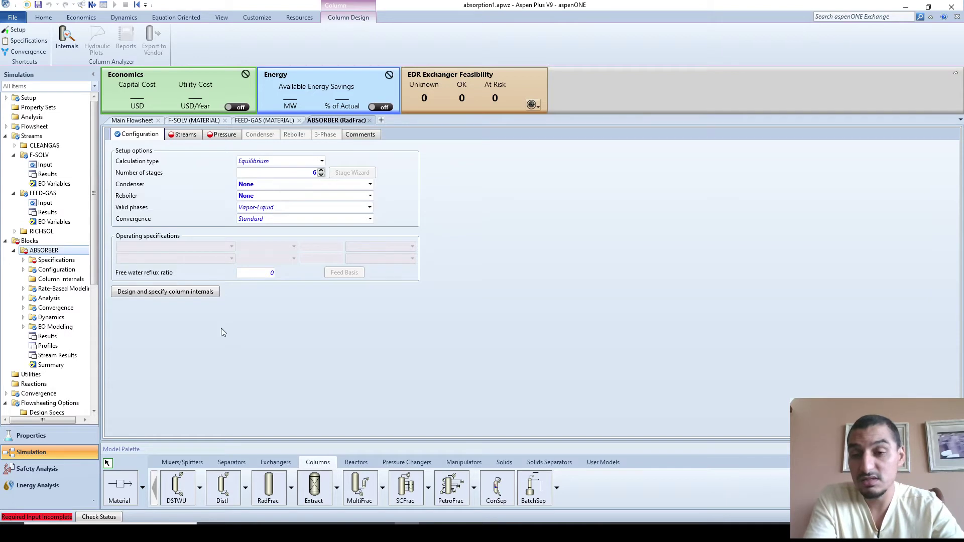
- Set the ABSORBER column's convergence method to Petroleum/Wide-boiling
left_click(370, 219)
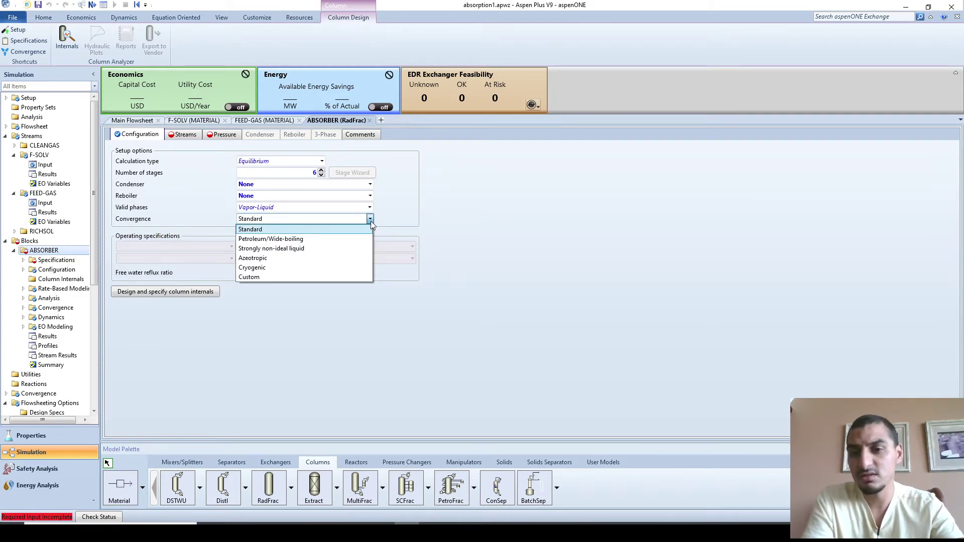
left_click(317, 239)
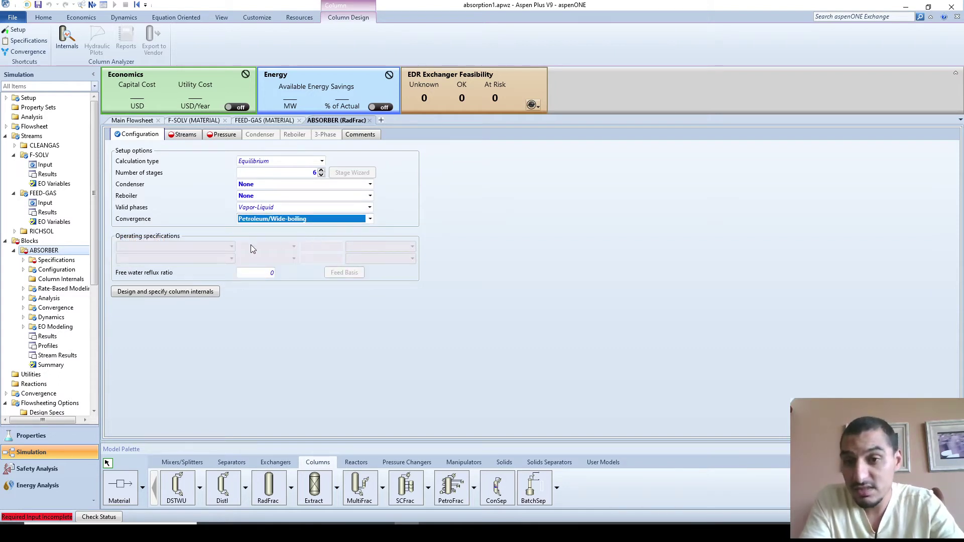
left_click(251, 218)
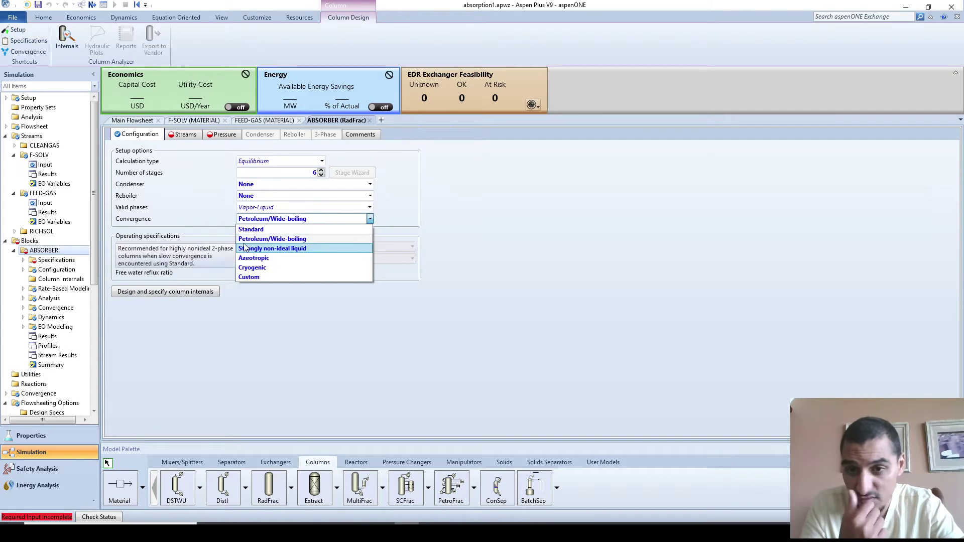
left_click(245, 239)
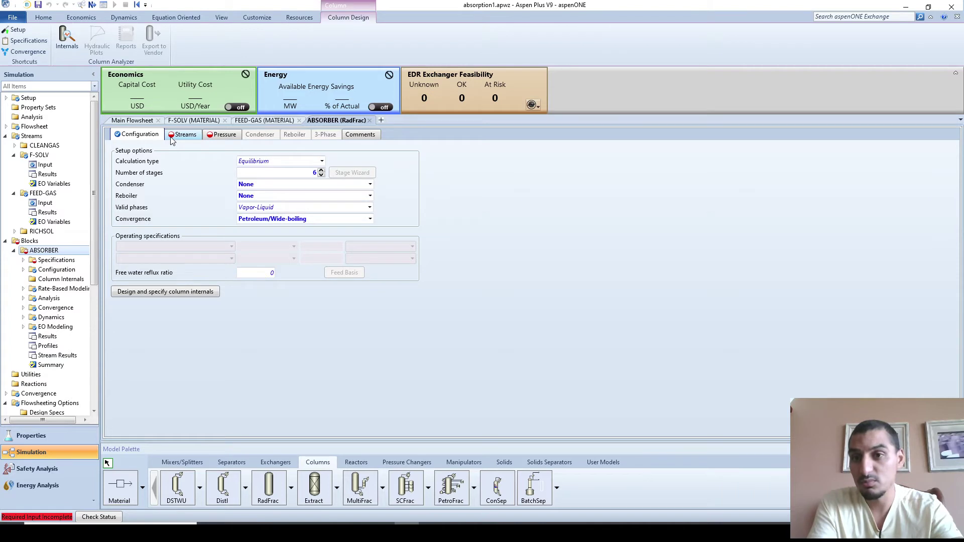
- In the column's feed stream settings, assign F-SOLV to stage 1
left_click(182, 135)
left_click(193, 173)
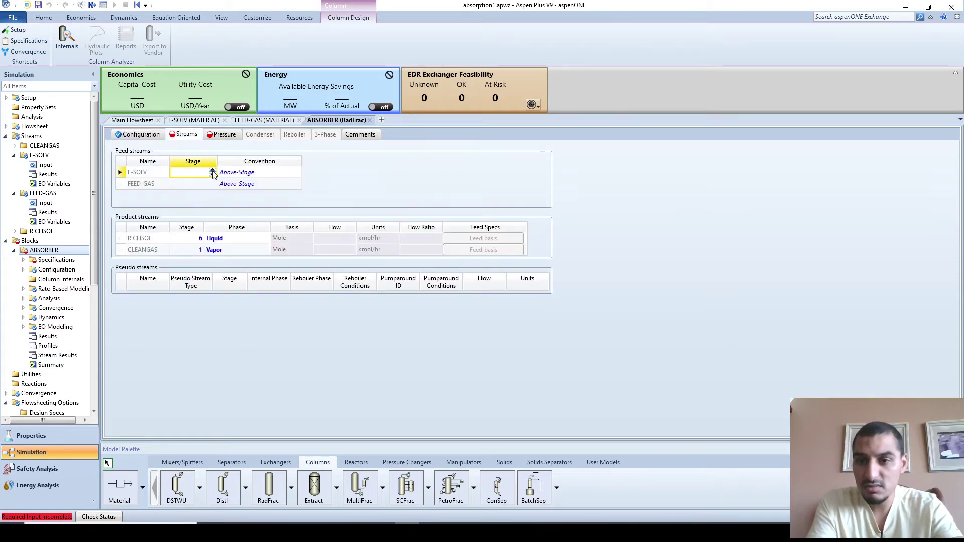
left_click(212, 170)
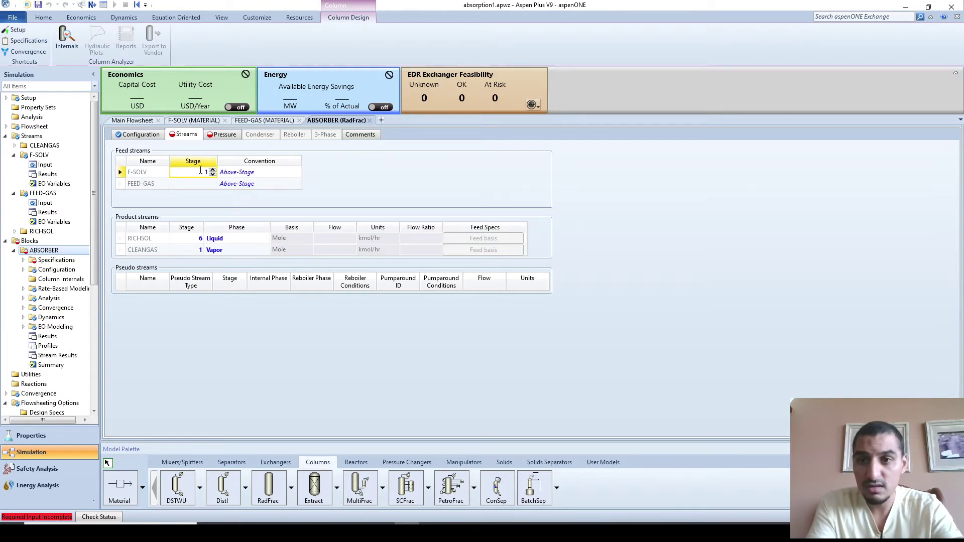
key("Return")
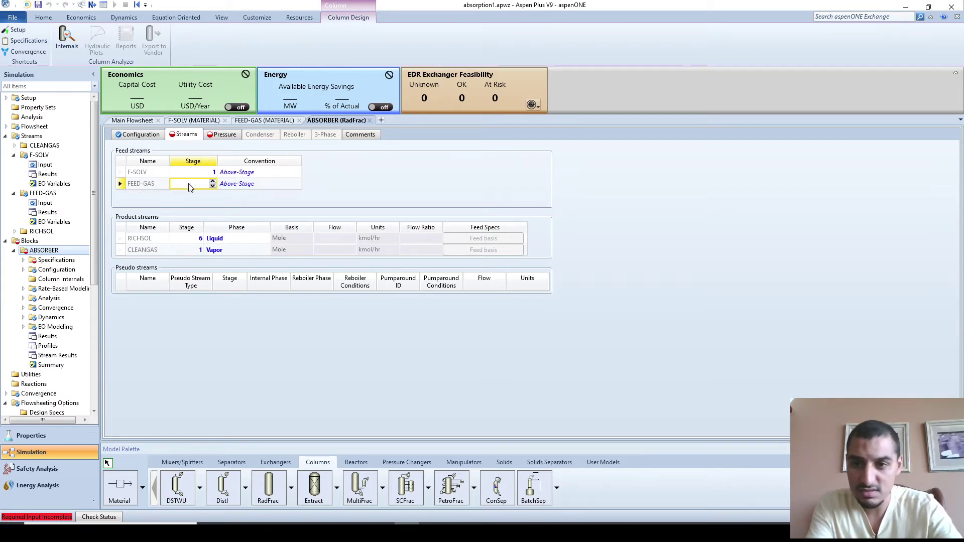
- Assign FEED-GAS to stage 6 with the On-Stage convention and check it against the column's stage configuration
type("7")
key("Return")
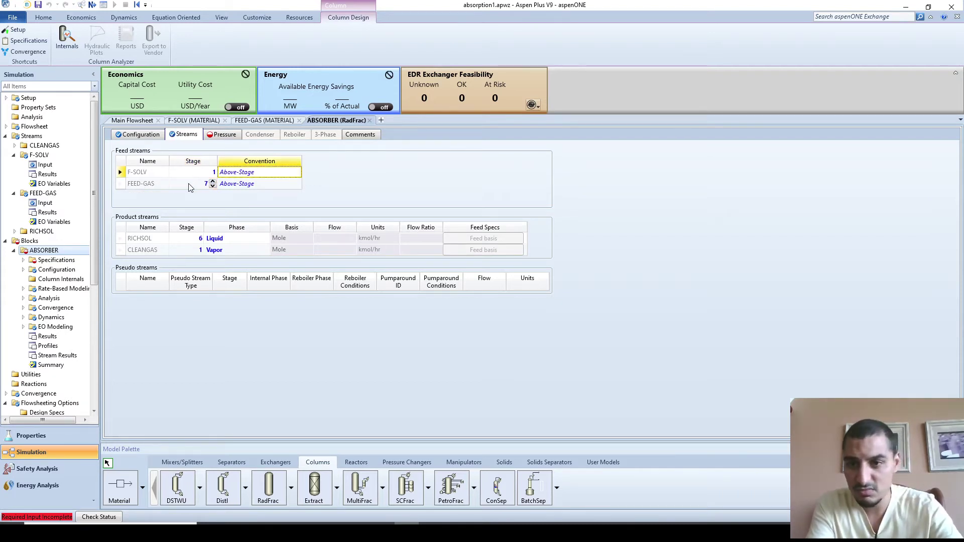
left_click(190, 183)
type("6")
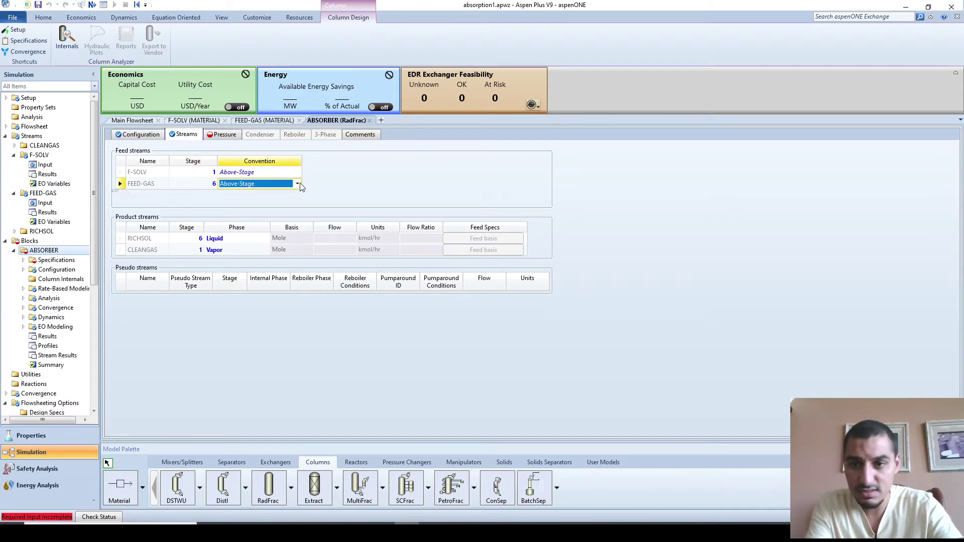
left_click(297, 183)
left_click(255, 203)
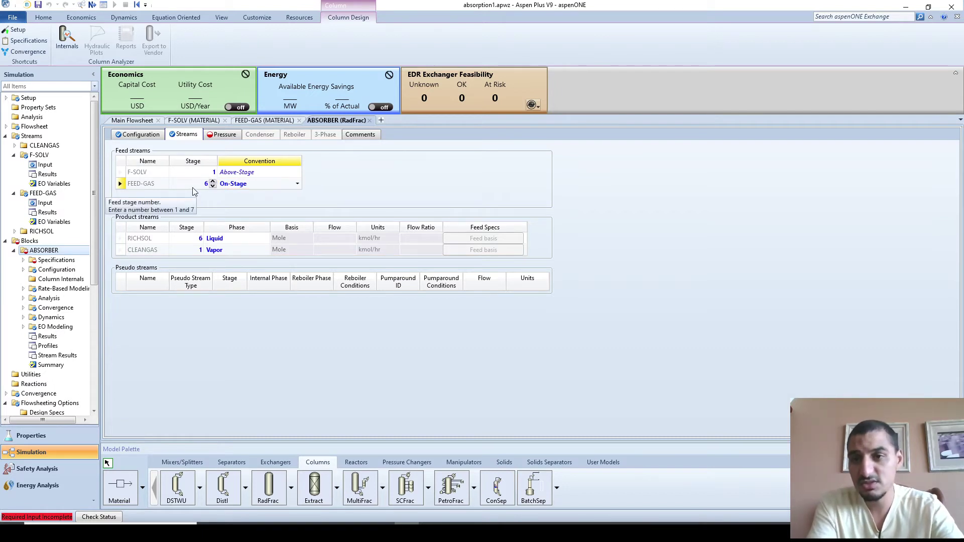
left_click(140, 135)
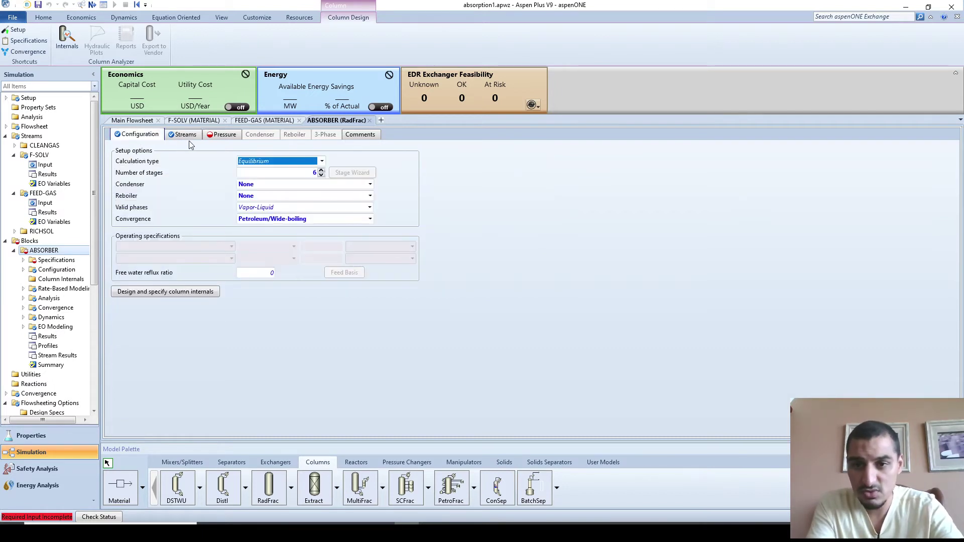
left_click(189, 135)
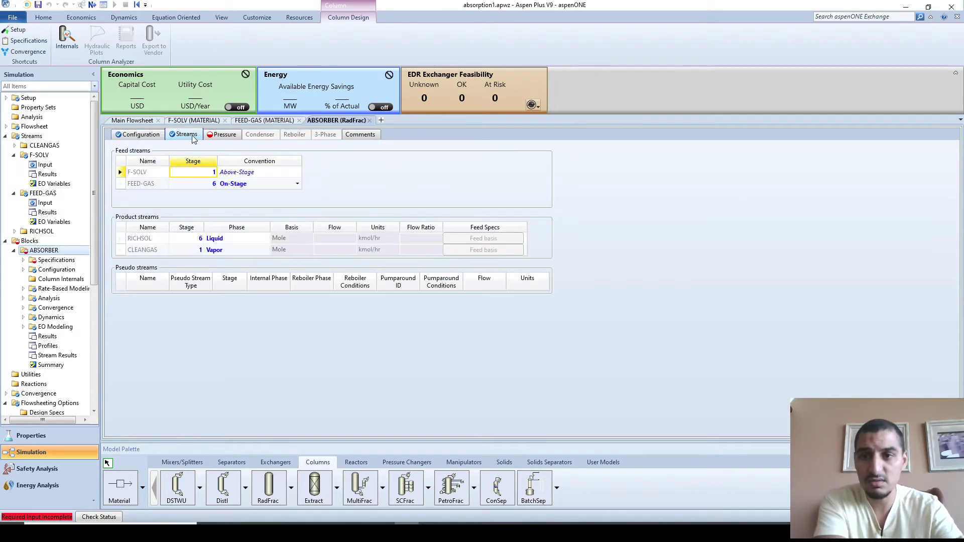
- Set the column's stage 1 pressure to 1 bar and its column pressure drop to 0.5 bar
left_click(218, 137)
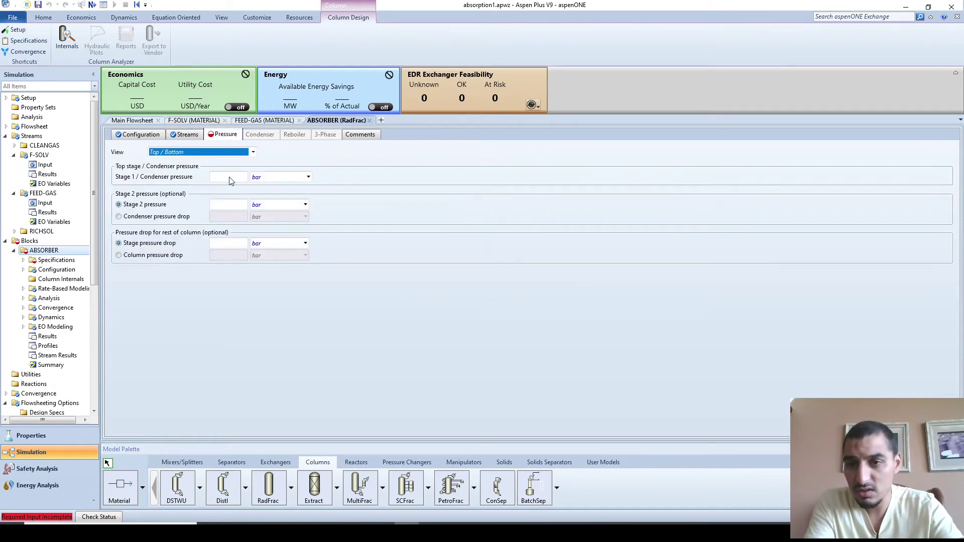
left_click(230, 177)
type("1")
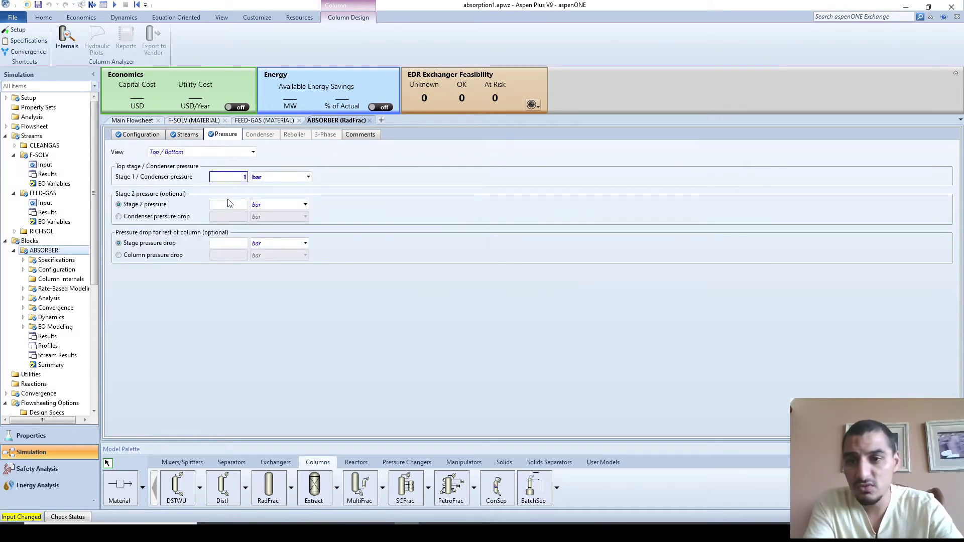
left_click(157, 258)
left_click(213, 255)
type(".5")
left_click(247, 284)
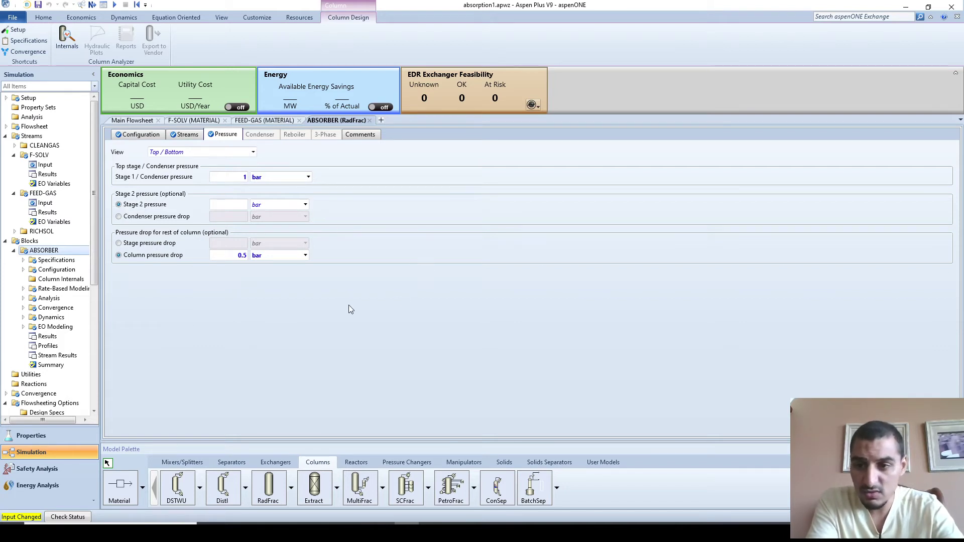
- Run the simulation and review the ABSORBER results for top and bottom stage performance
left_click(114, 4)
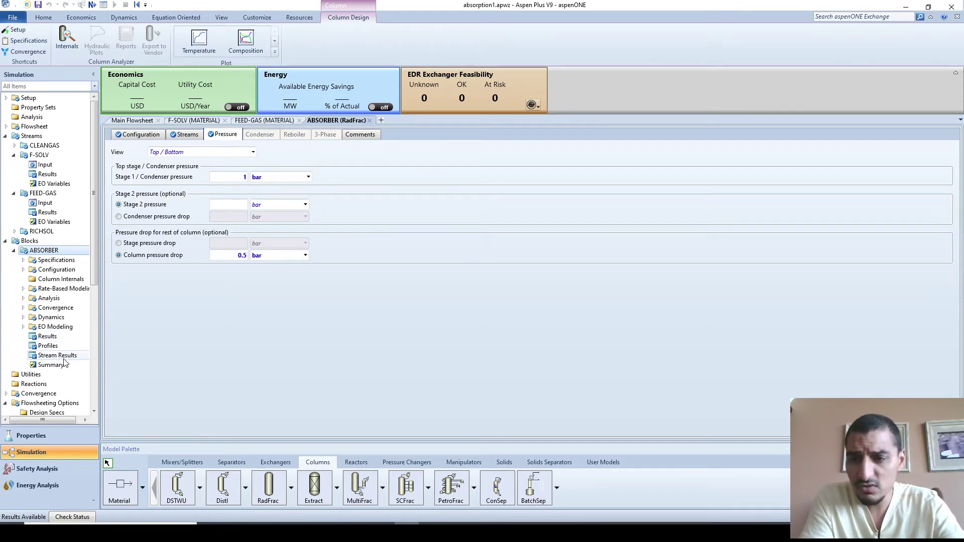
left_click(47, 336)
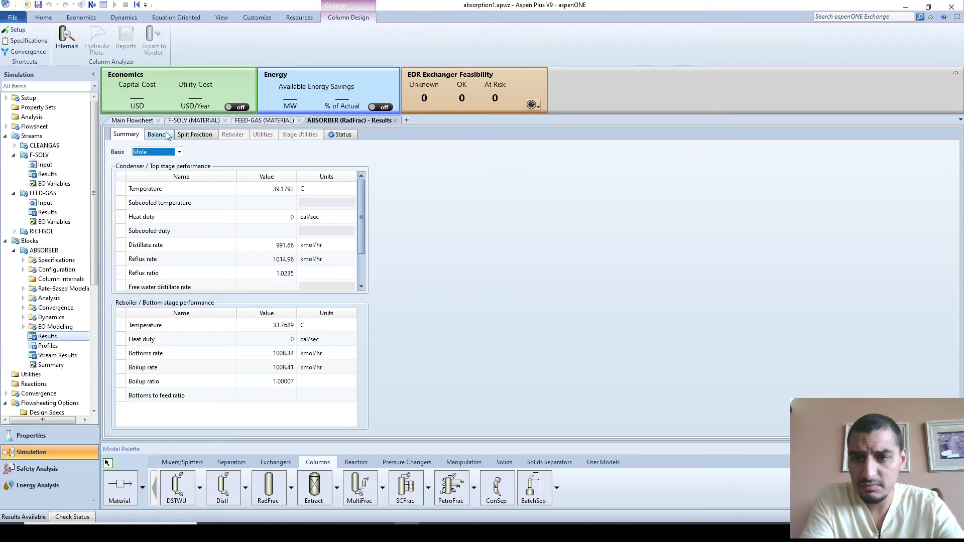
left_click(195, 134)
left_click(168, 134)
left_click(124, 134)
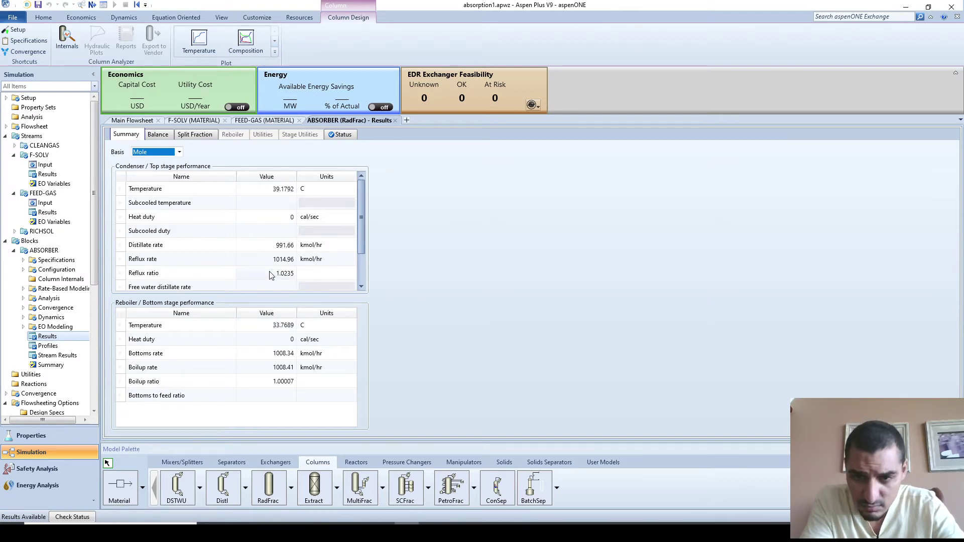
mouse_move(362, 209)
left_mouse_down()
mouse_move(354, 239)
mouse_move(363, 210)
mouse_move(361, 221)
left_mouse_up()
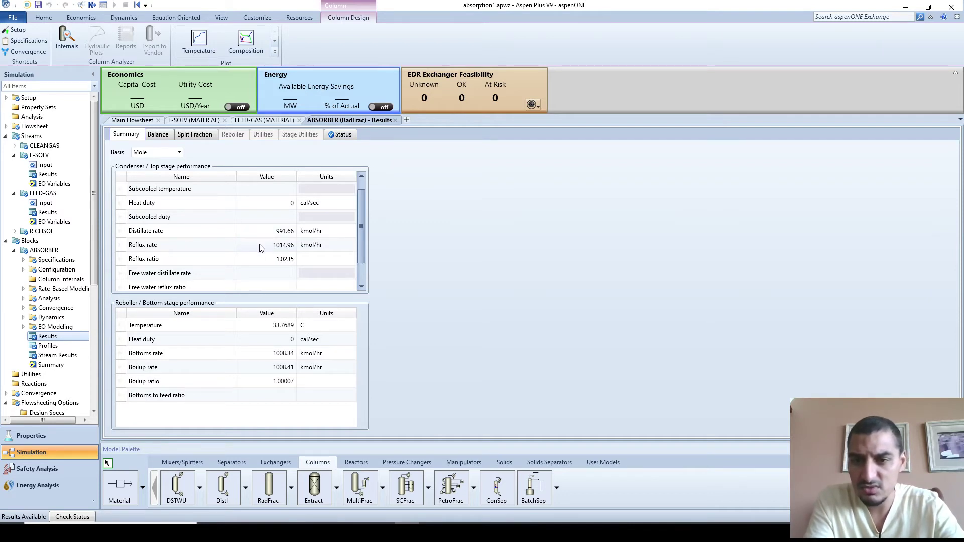
- Examine the split fractions of air, ammonia and water between CLEANGAS and RICHSOL
left_click(184, 134)
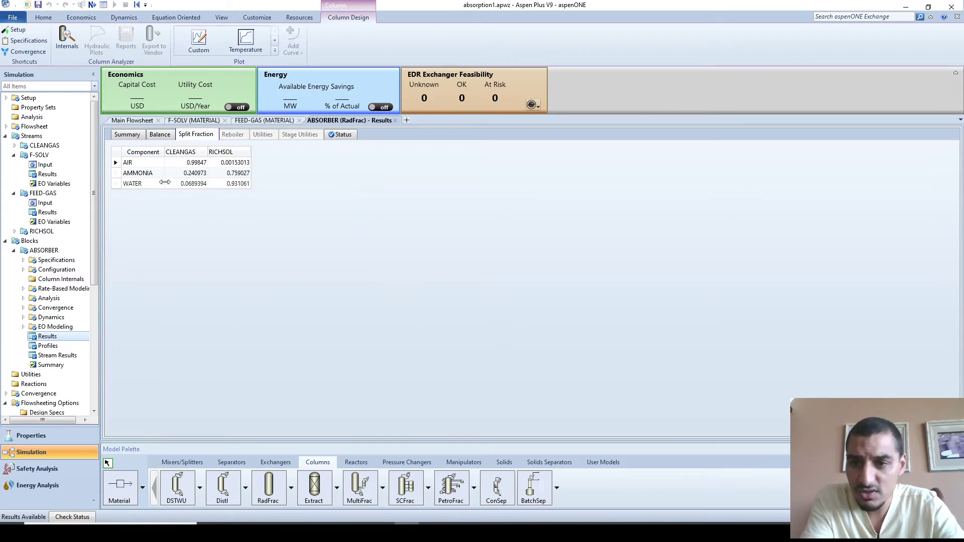
left_click(185, 164)
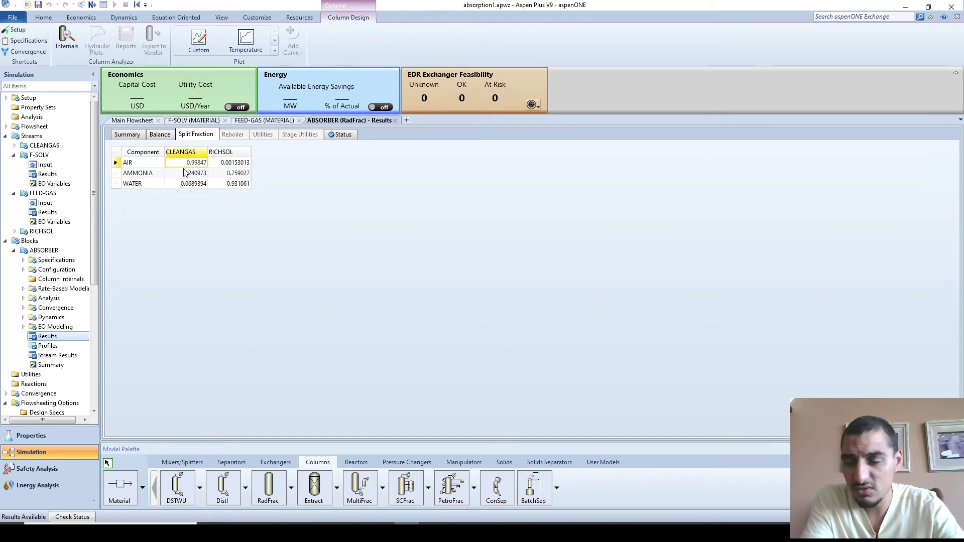
left_click(182, 172)
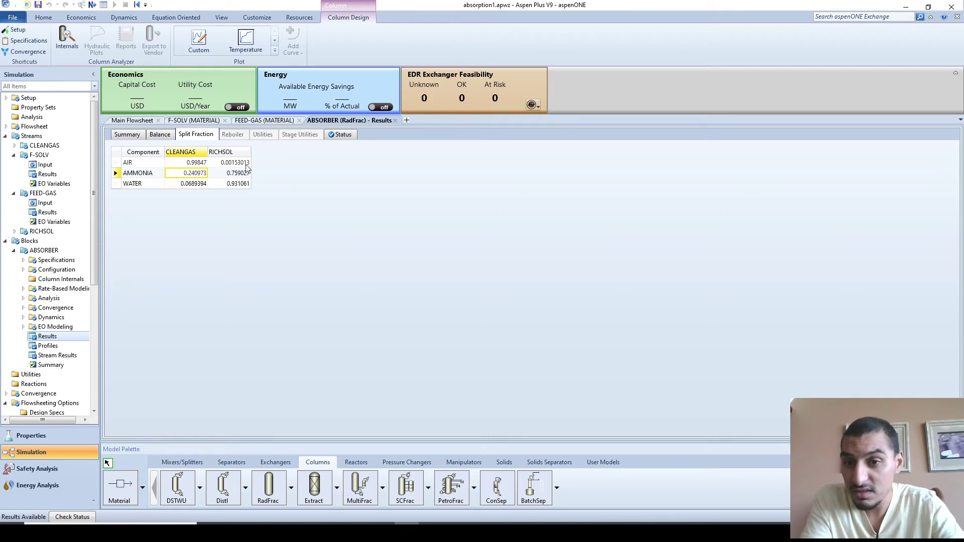
left_click(199, 186)
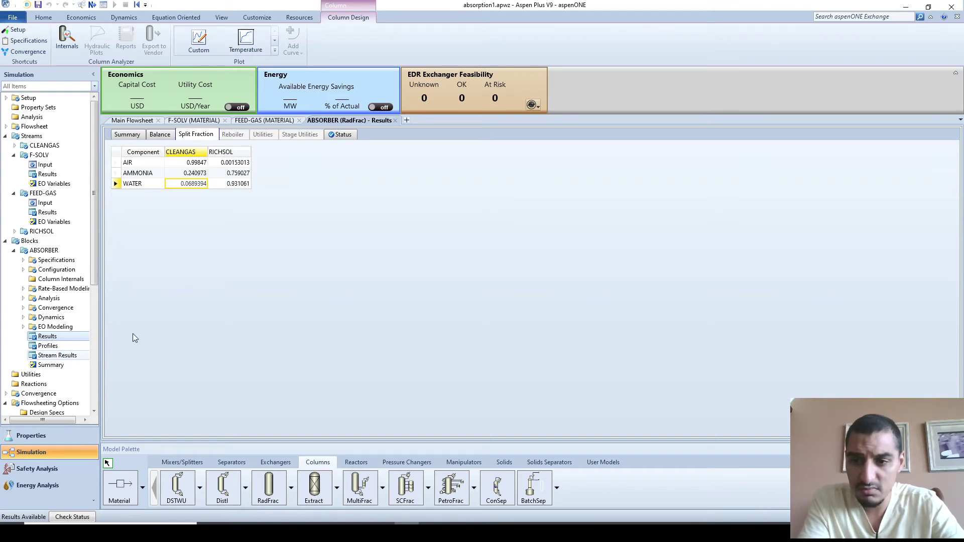
- In the column's stream results, expand the component mole flows and examine the ammonia and water flows in CLEANGAS
scroll(166, 324, "down", 5)
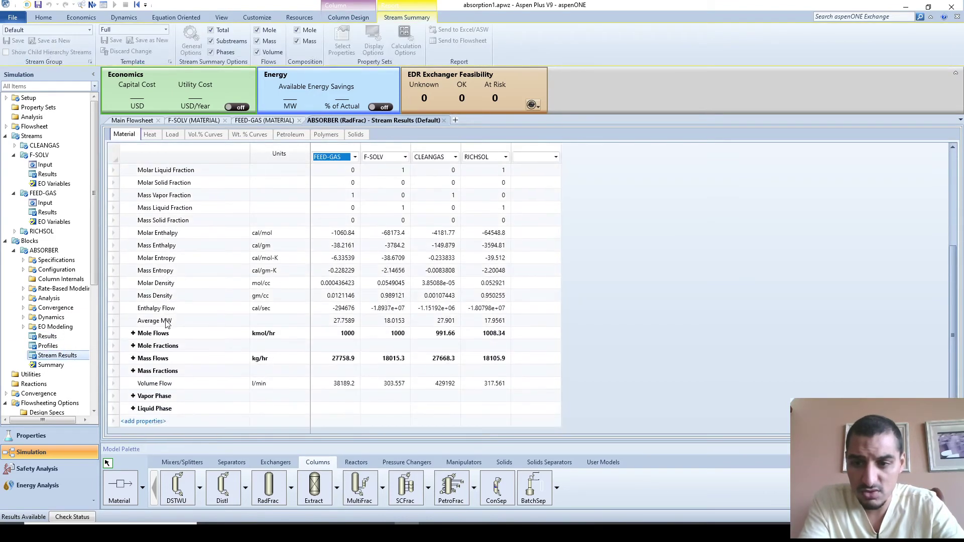
left_click(133, 333)
left_click(450, 359)
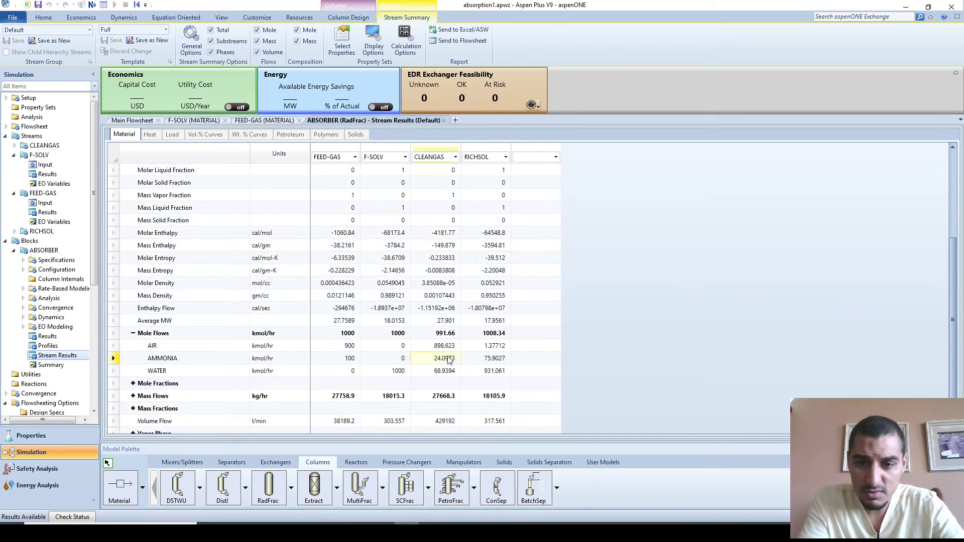
left_click(451, 374)
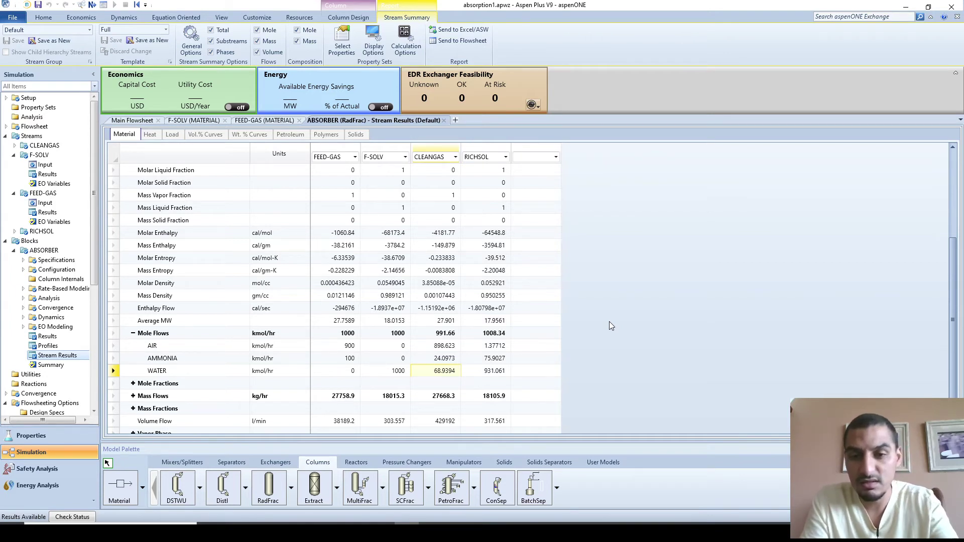
- Open the list of sensitivity analyses among the model analysis tools
left_click(434, 360)
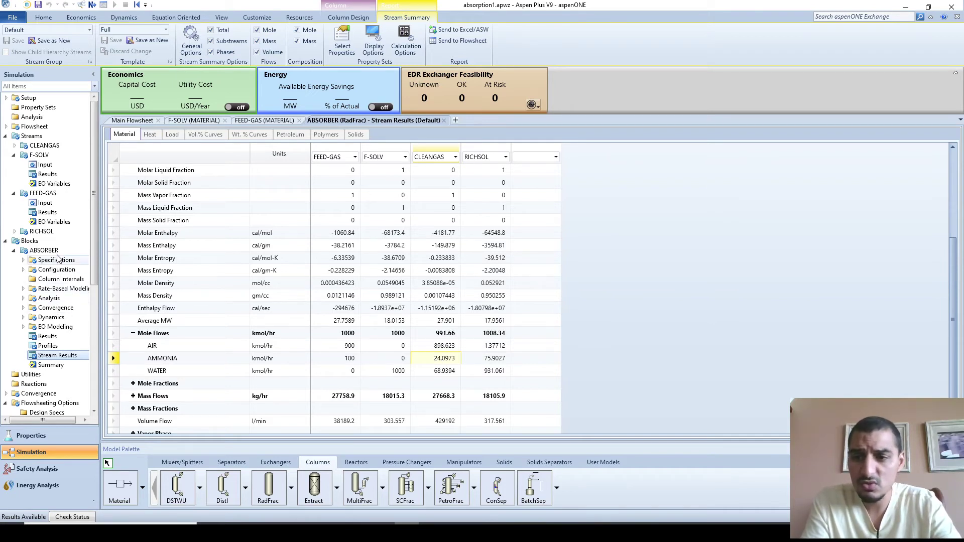
double_click(34, 262)
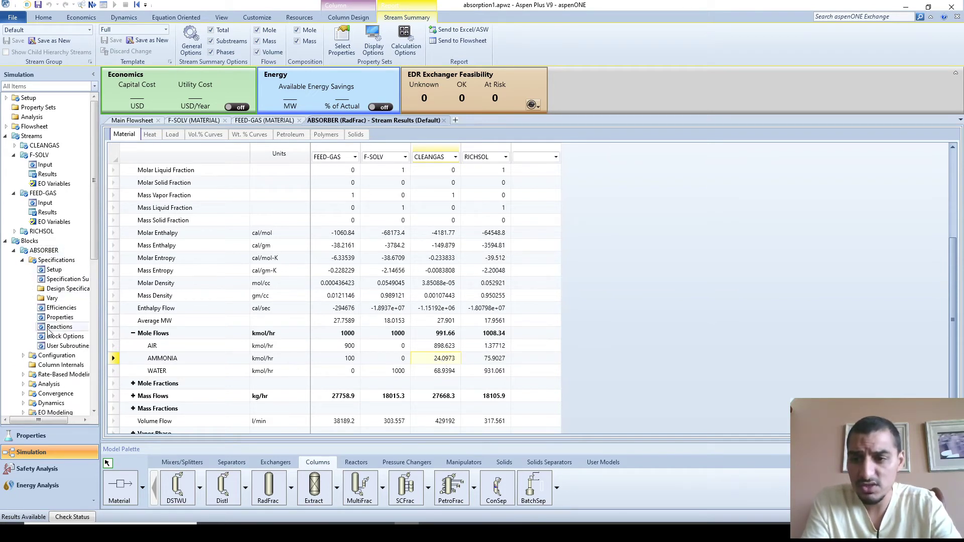
scroll(60, 319, "down", 2)
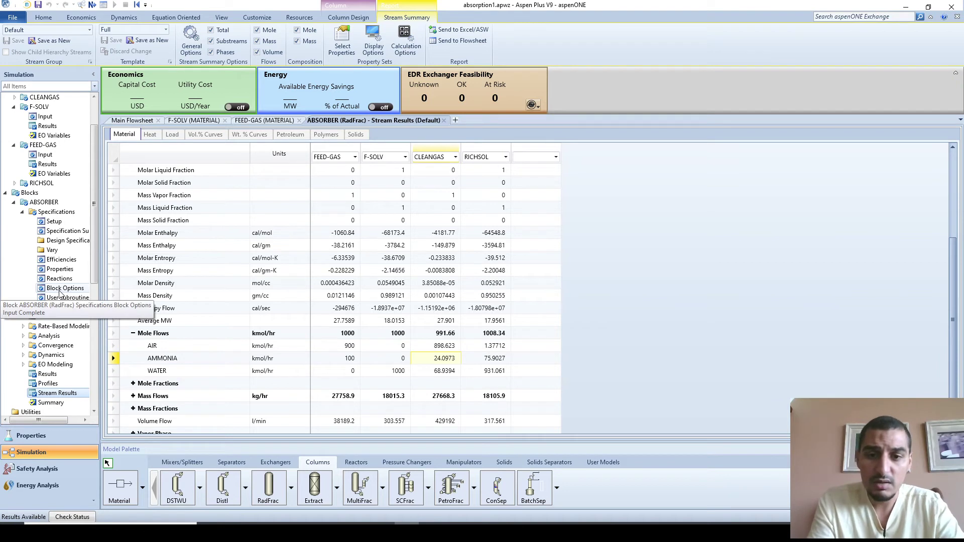
scroll(60, 293, "down", 5)
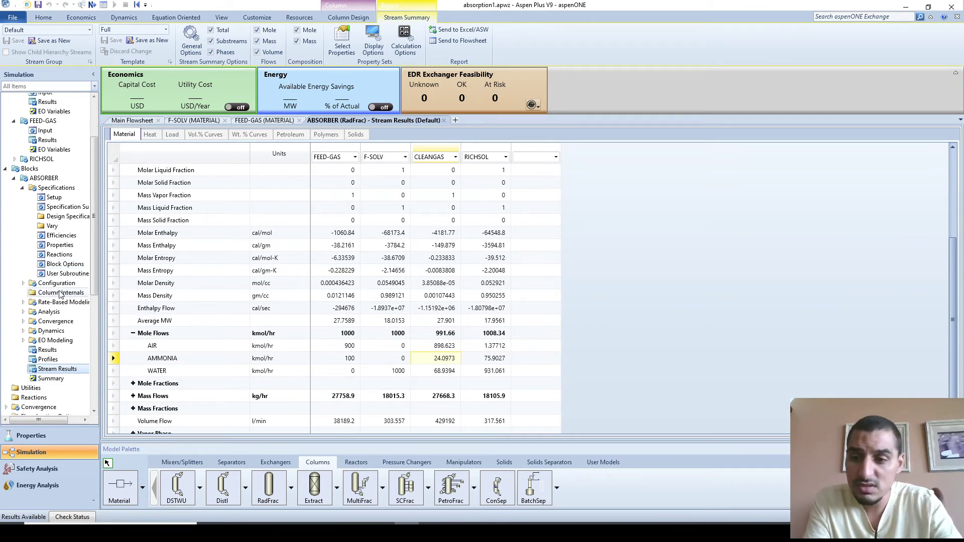
scroll(35, 391, "down", 2)
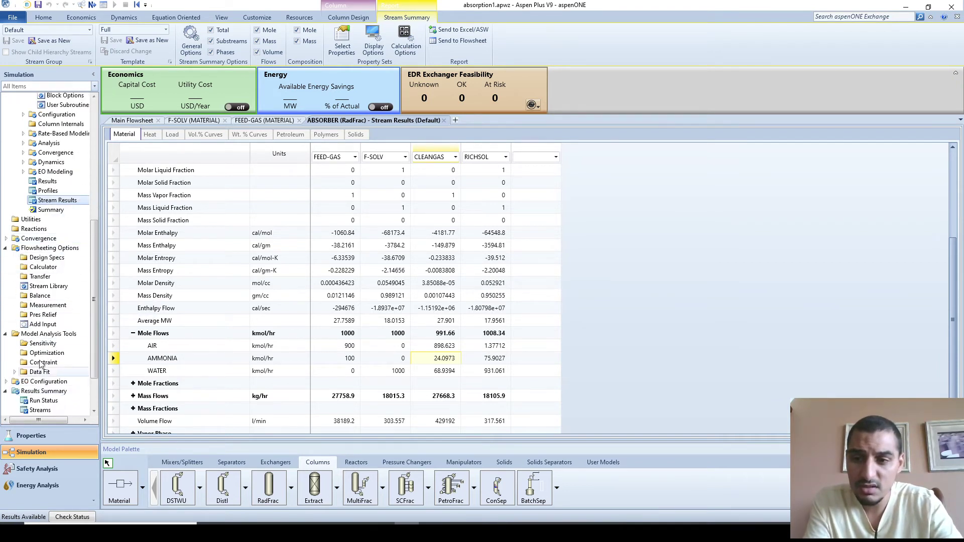
left_click(41, 344)
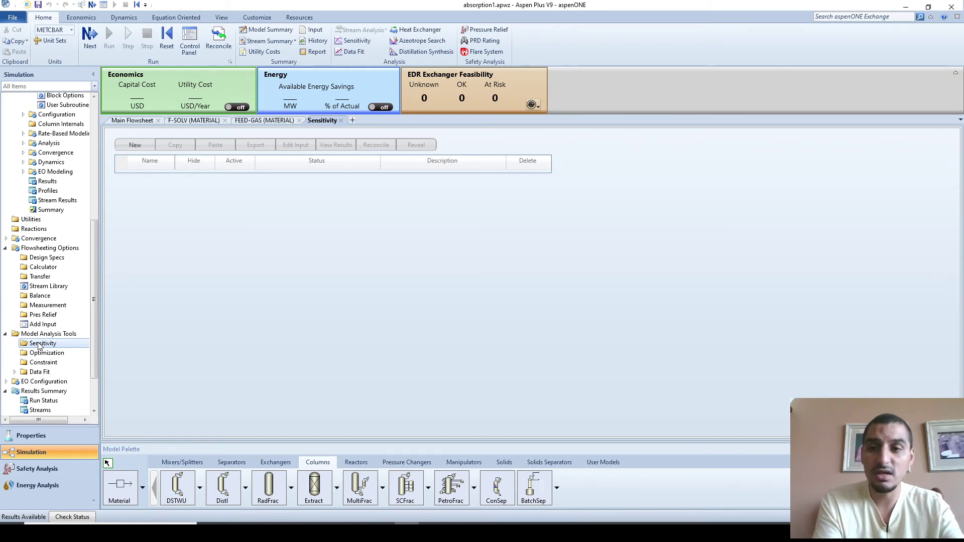
- Review the ABSORBER block's configuration and compare it with the absorption design in the Excel workbook
left_click(132, 121)
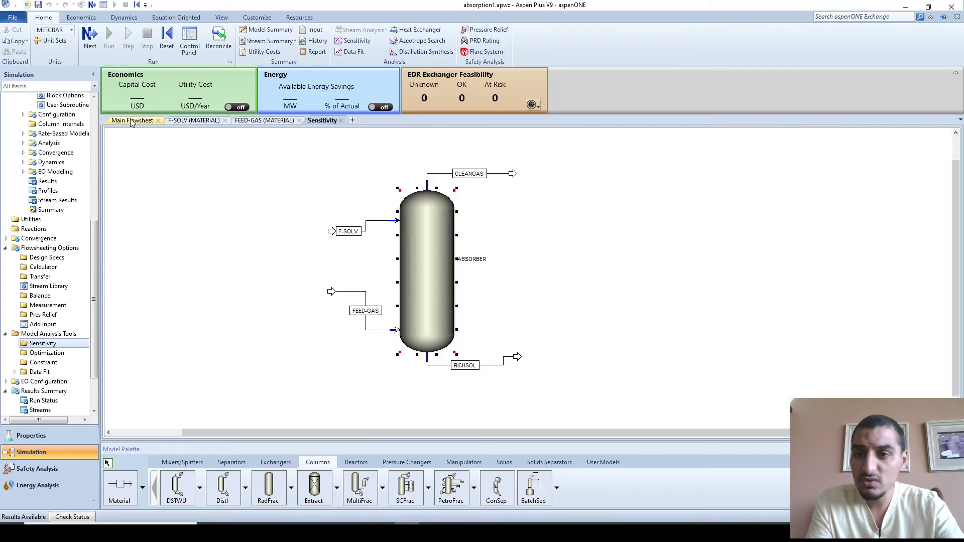
double_click(411, 246)
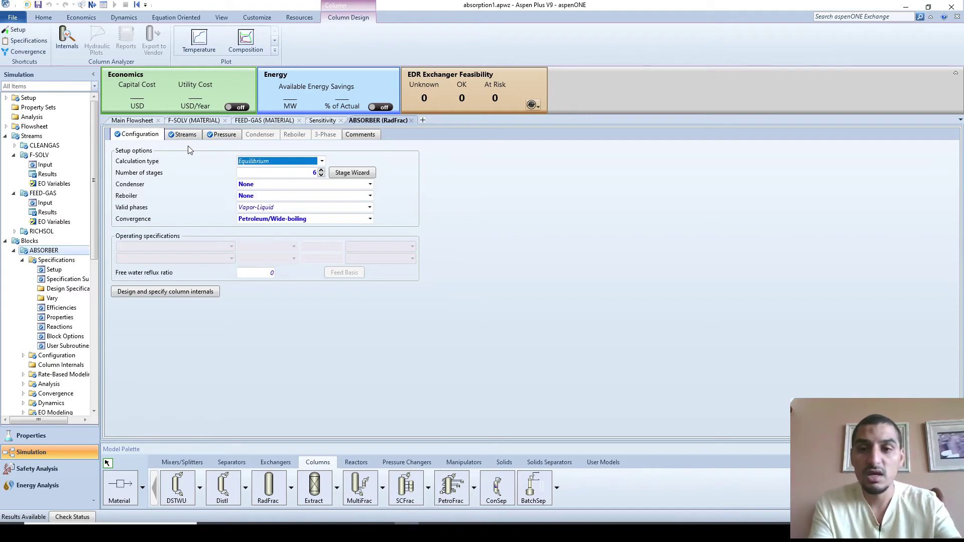
key("alt+Tab")
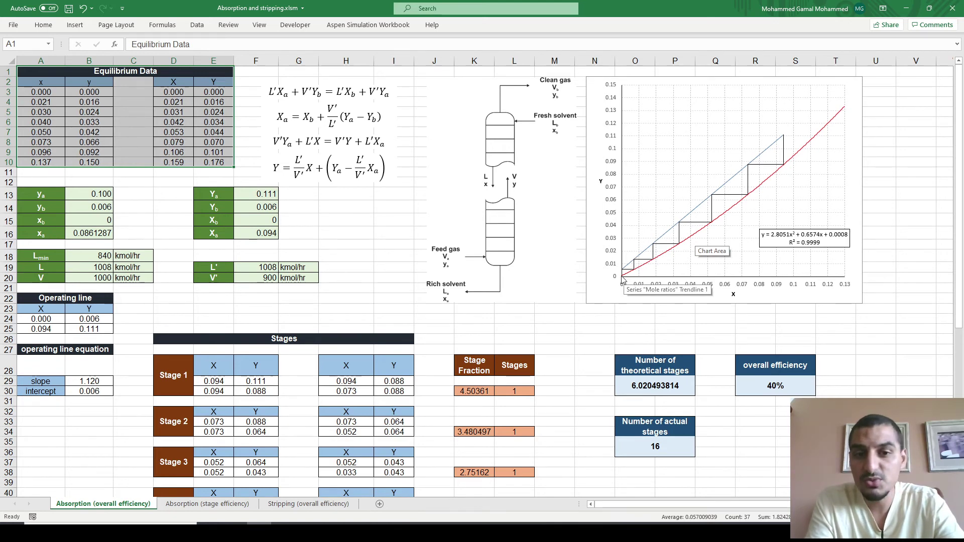
key("alt+Tab")
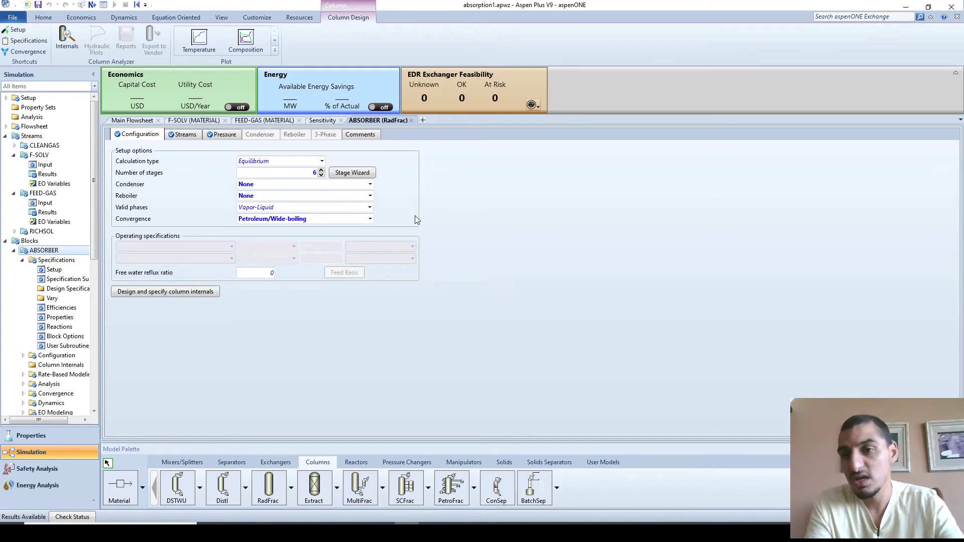
- Set the total flow rate of the F-SOLV stream to 1200 kmol/hr
left_click(198, 122)
left_click(203, 240)
type("1200")
key("Return")
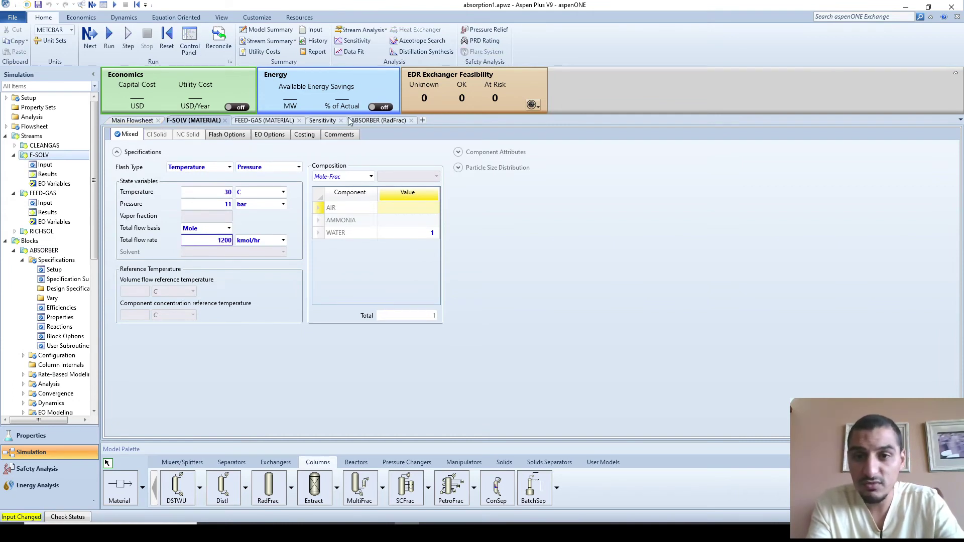
- Rerun the simulation and examine the component mole flows in the column's stream results, especially the ammonia in CLEANGAS
left_click(366, 122)
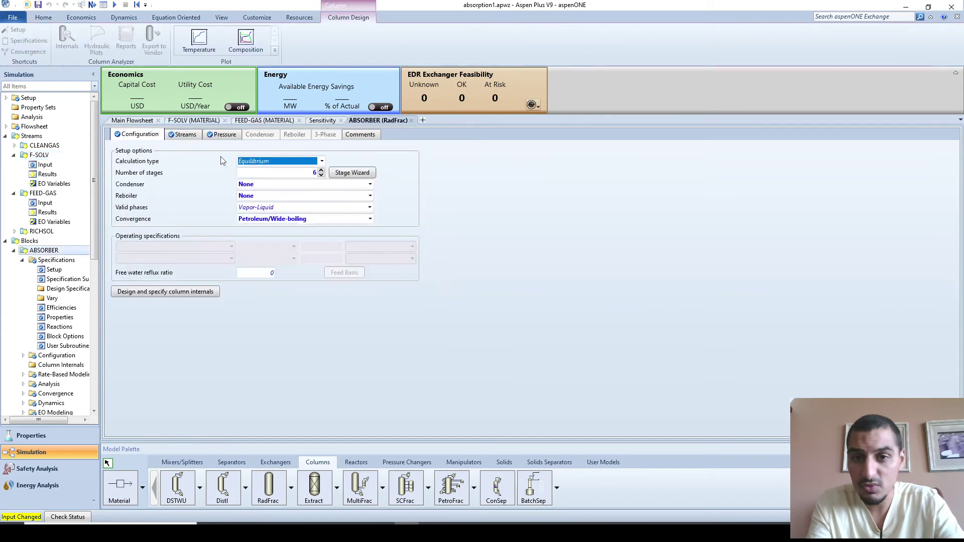
scroll(52, 365, "down", 3)
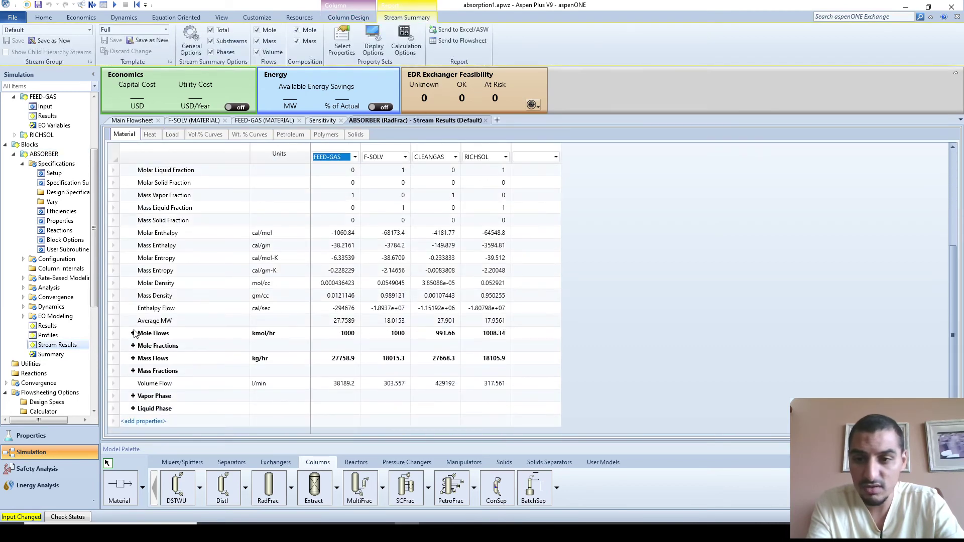
left_click(133, 333)
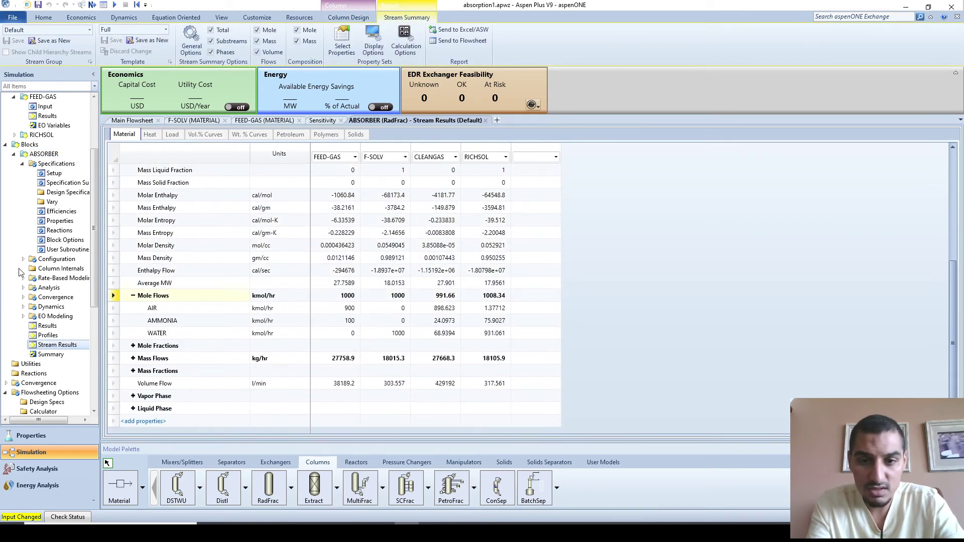
left_click(115, 321)
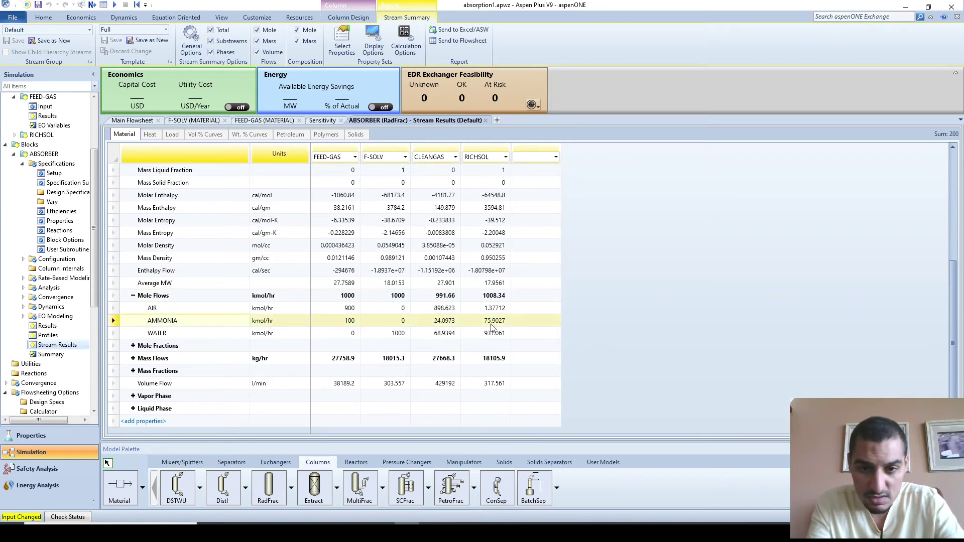
left_click(115, 4)
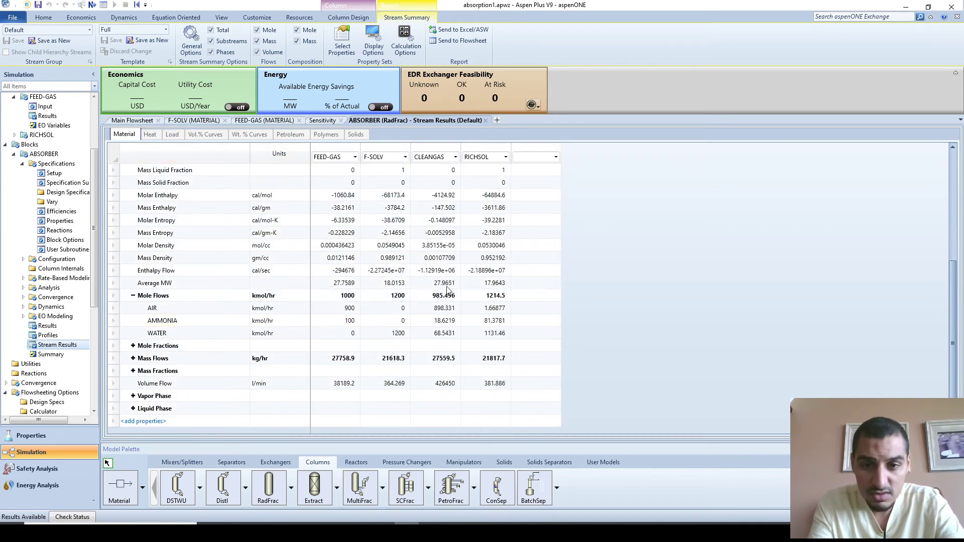
left_click(437, 321)
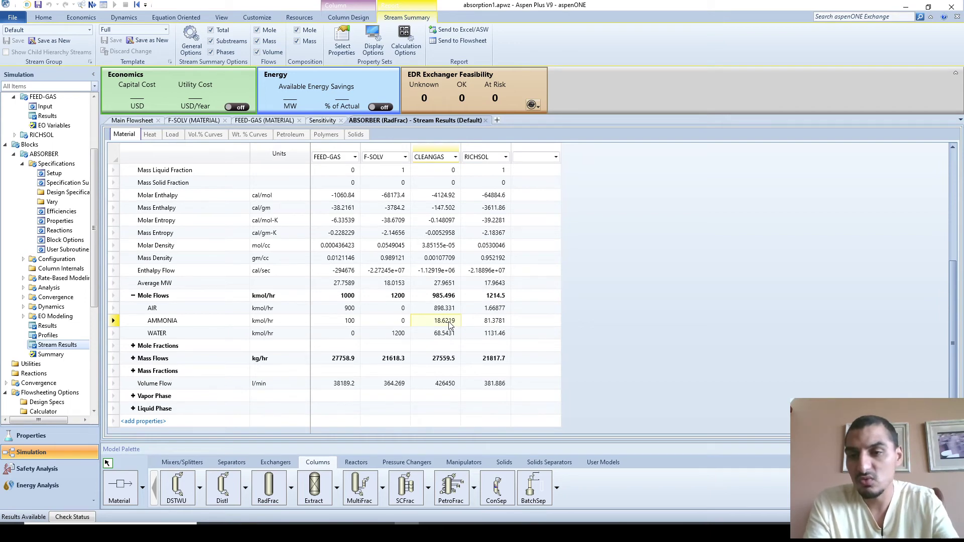
- Set the F-SOLV total flow rate to 2000 kmol/hr and rerun the simulation with the column's stream results open
left_click(198, 122)
left_click(200, 242)
type("2000")
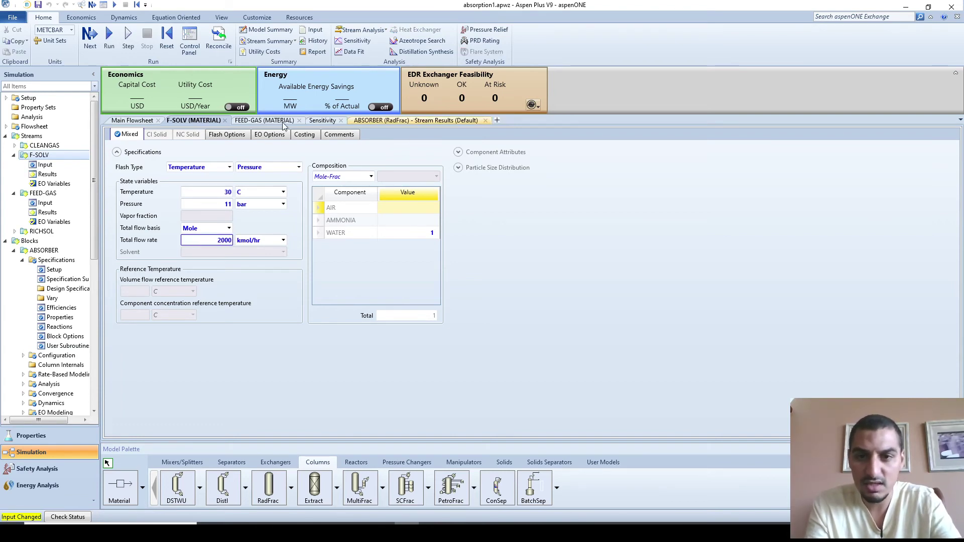
left_click(415, 120)
left_click(113, 4)
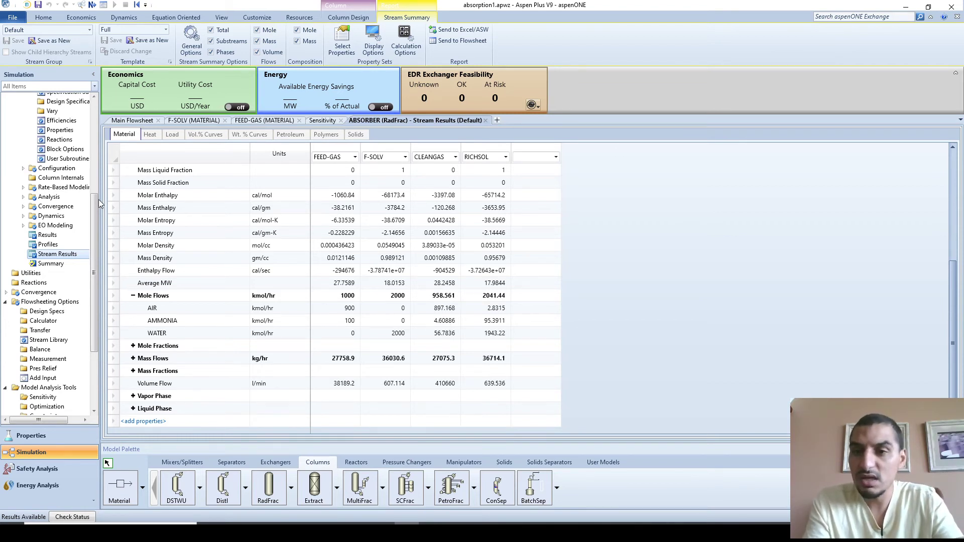
- Set the F-SOLV total flow rate back to 1000 kmol/hr
scroll(53, 198, "up", 3)
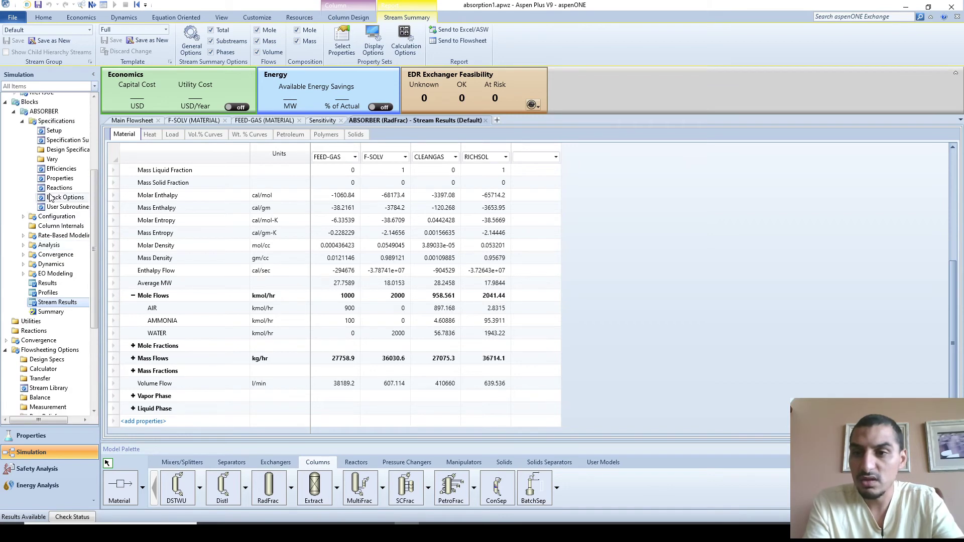
left_click(50, 145)
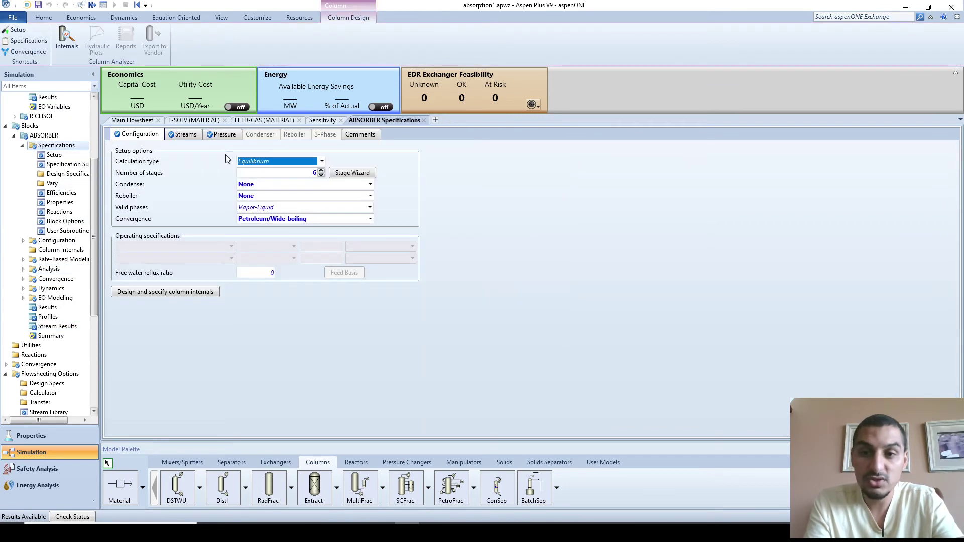
left_click(152, 122)
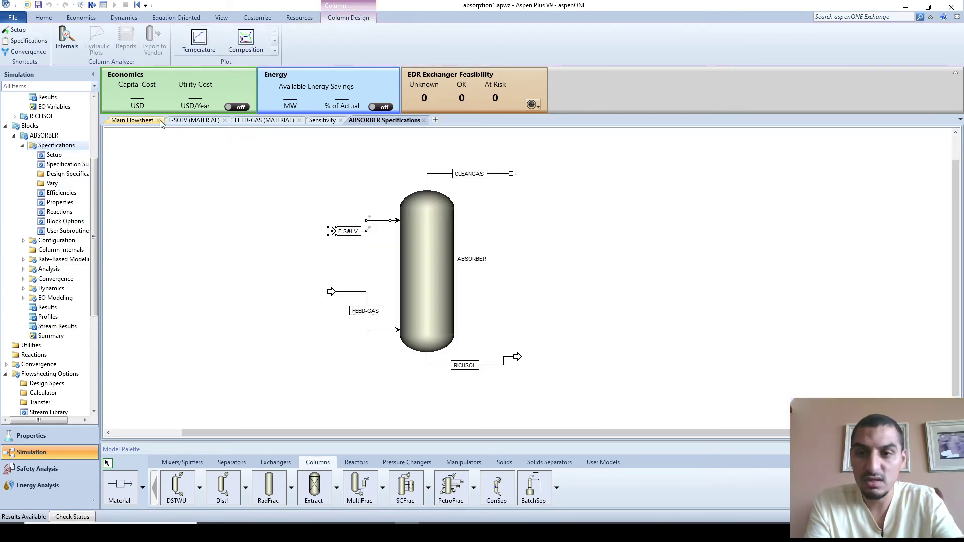
left_click(191, 122)
left_click(218, 240)
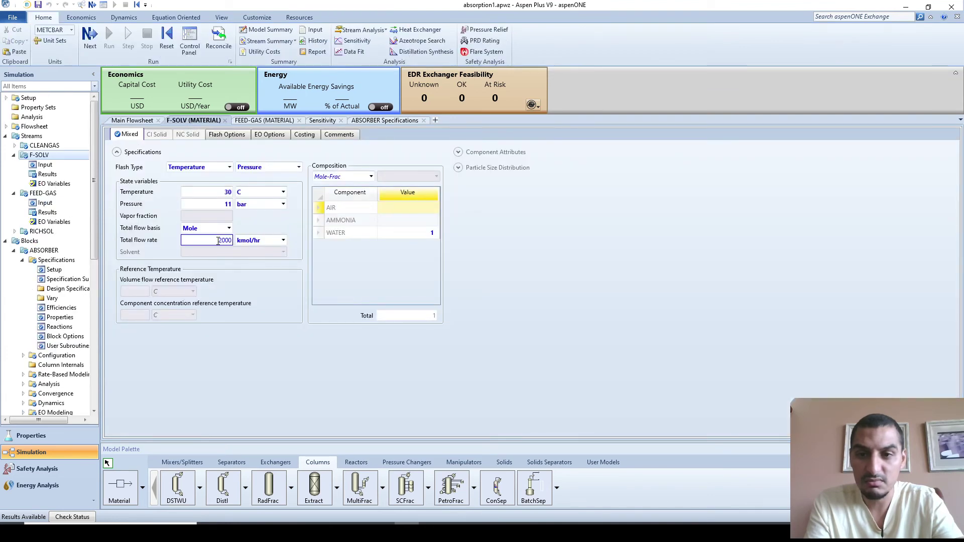
type("1000")
key("Return")
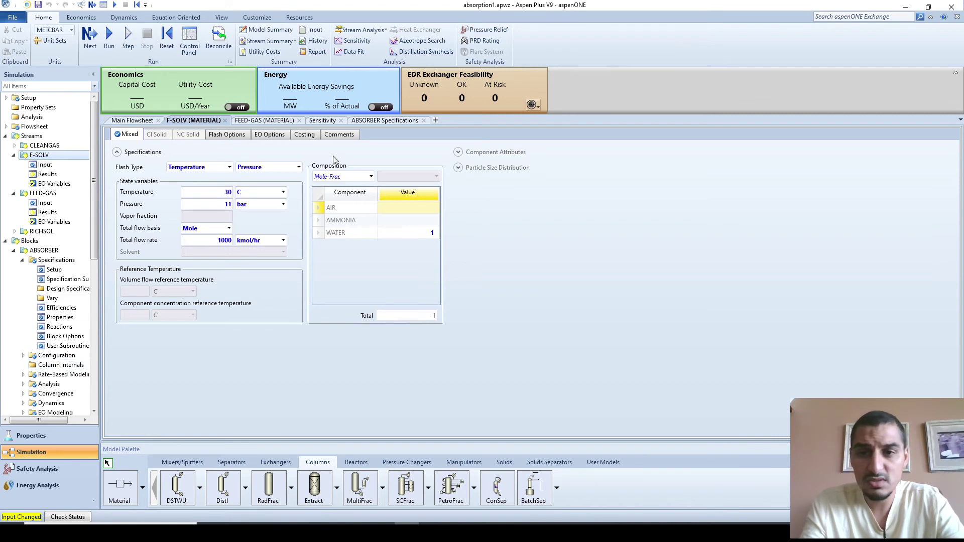
- Create a new sensitivity analysis with the proposed ID
left_click(321, 120)
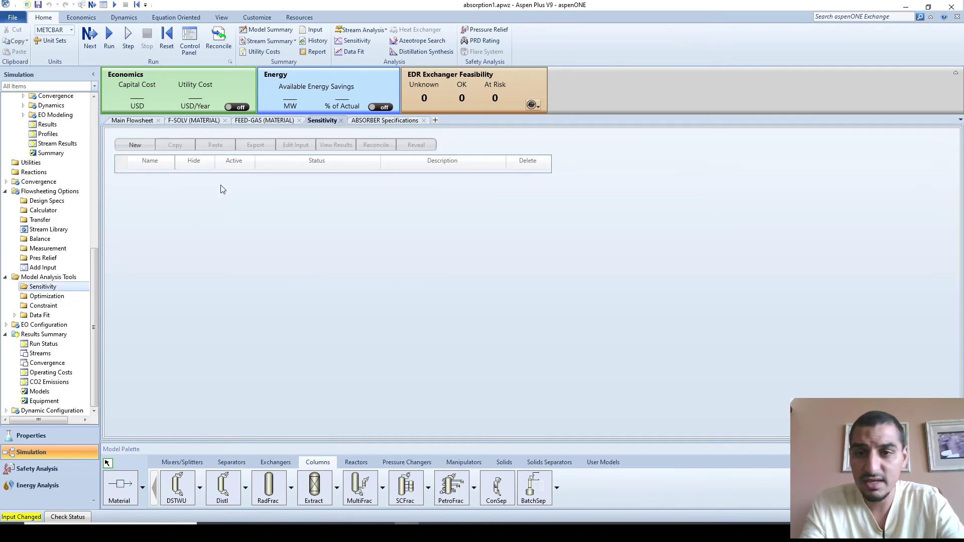
left_click(135, 145)
left_click(459, 280)
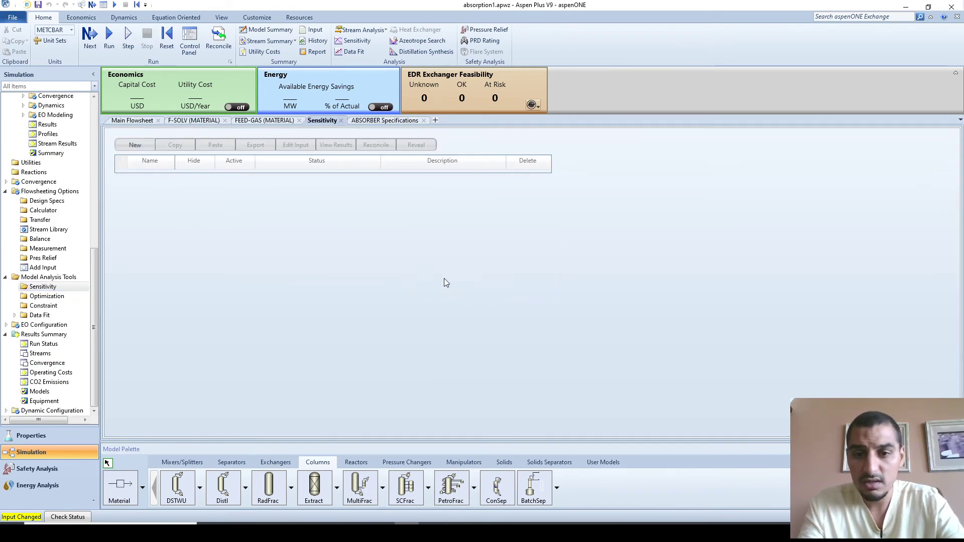
- Add a manipulated variable of type Block-Var that refers to the ABSORBER block
left_click(191, 266)
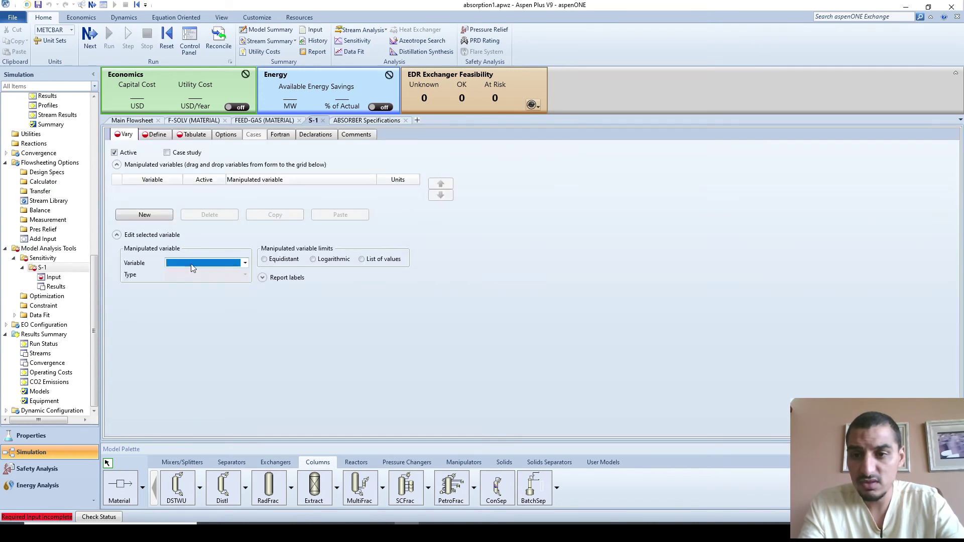
left_click(185, 272)
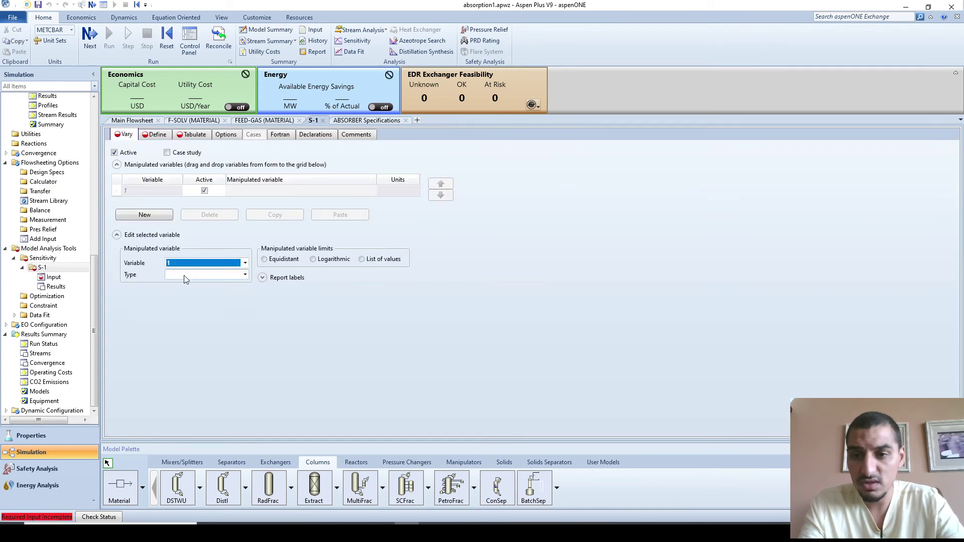
left_click(184, 277)
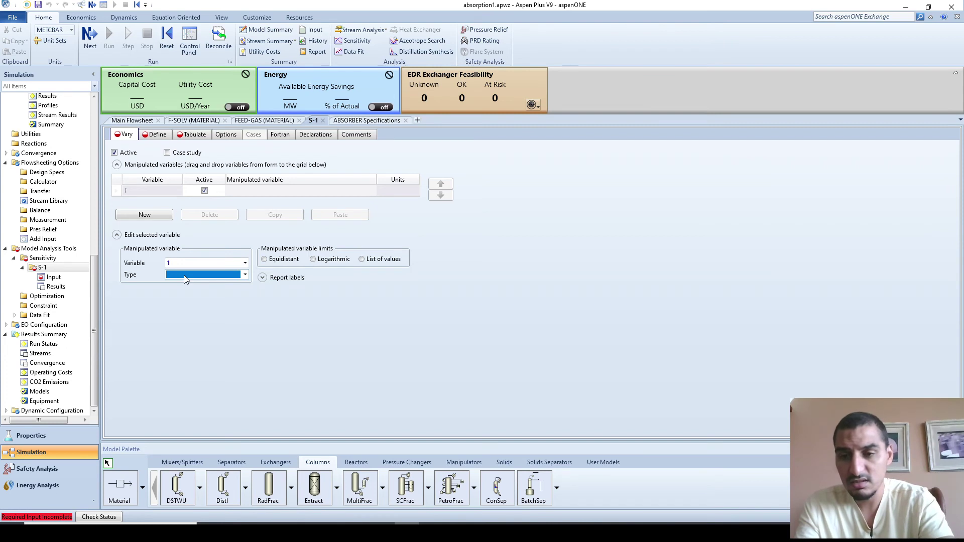
scroll(184, 275, "down", 1)
left_click(197, 287)
left_click(198, 287)
left_click(285, 294)
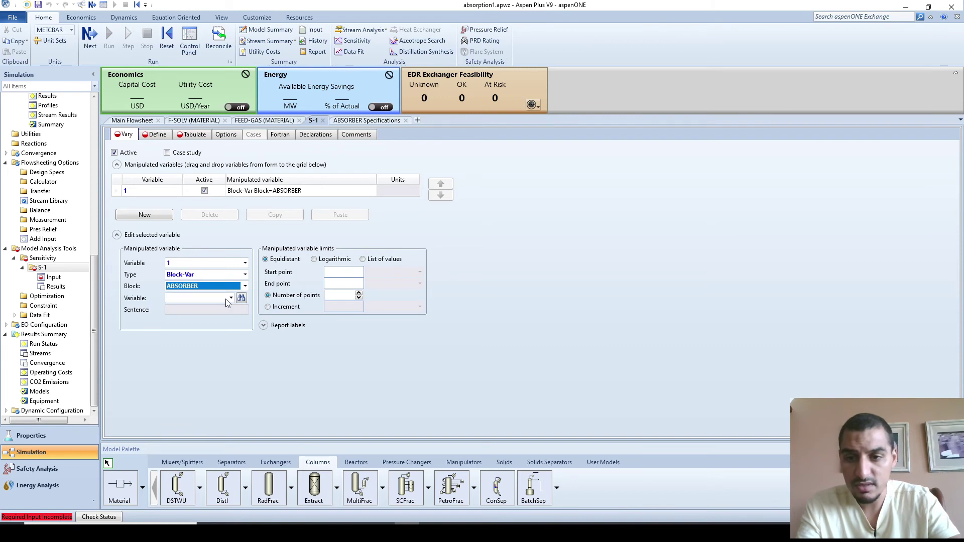
- Choose STAGE-PRES as the block variable to manipulate and set its ID1 to stage 1
left_click(224, 299)
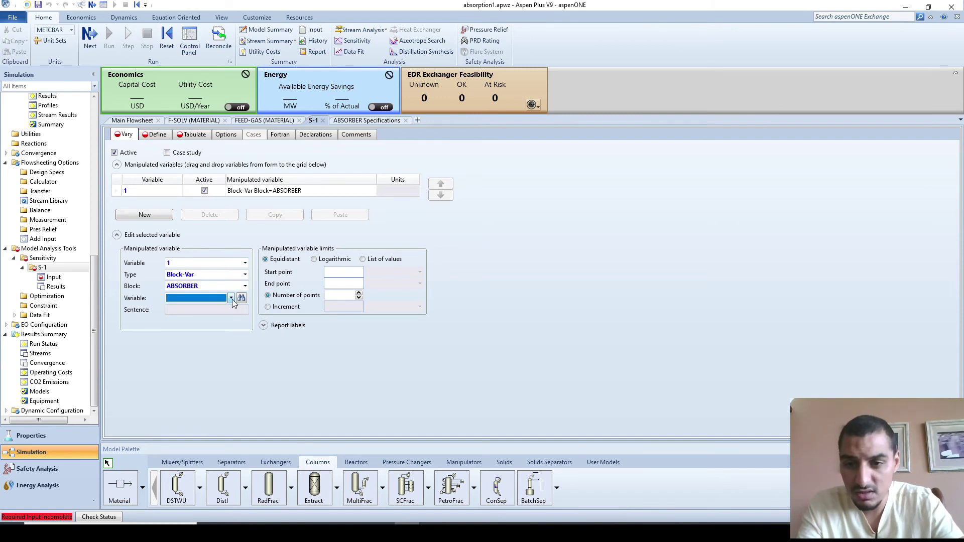
left_click(231, 298)
scroll(229, 321, "down", 20)
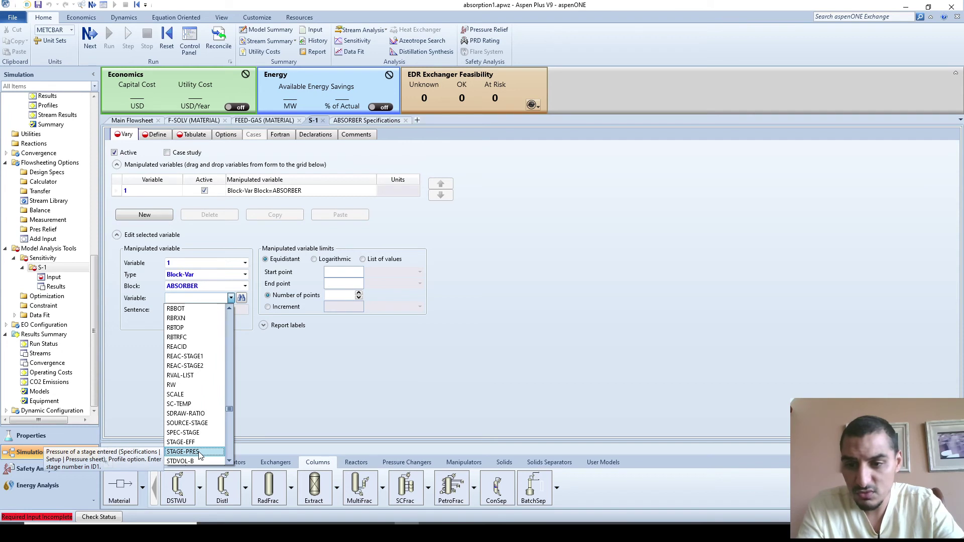
left_click(199, 454)
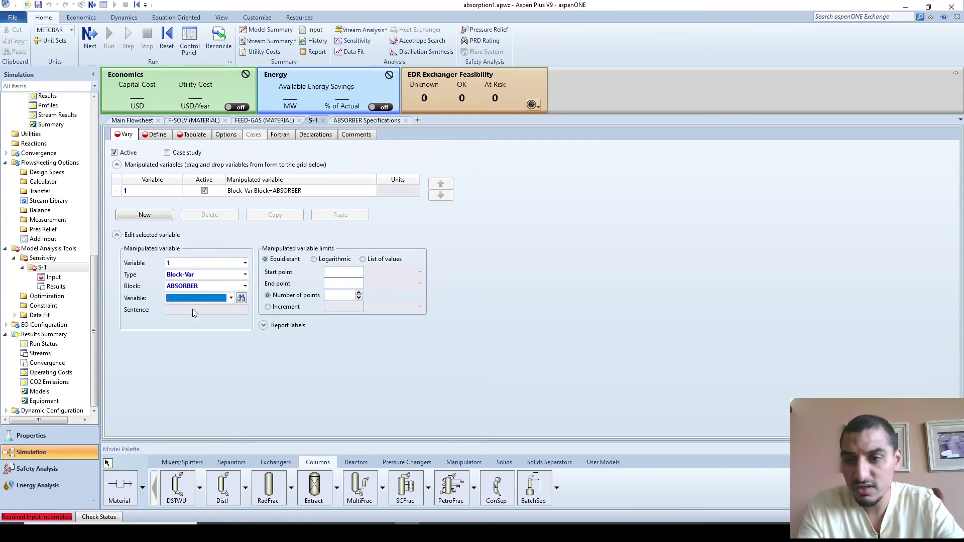
left_click(191, 321)
type("1")
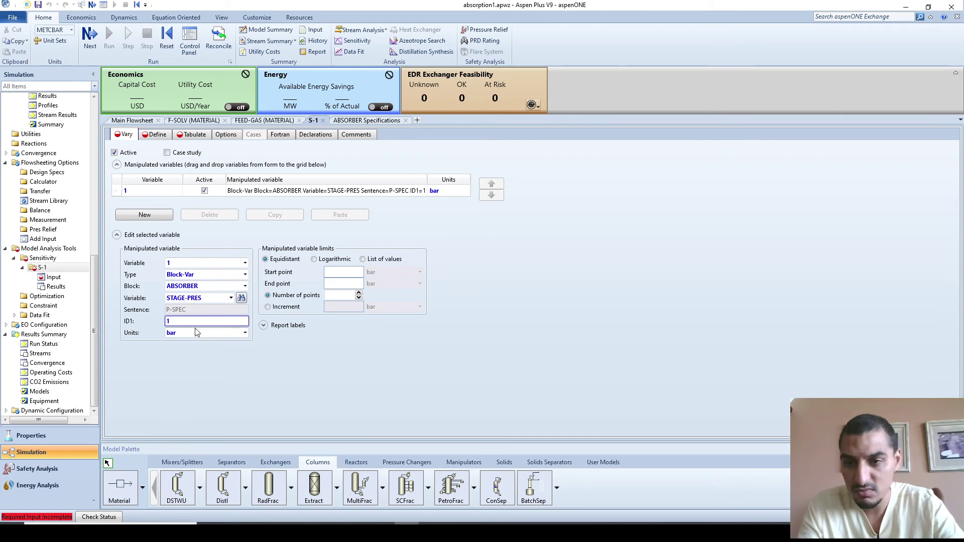
- Set equidistant limits for the manipulated stage pressure from 1 to 10 bar with an increment of 1 bar
left_click(332, 271)
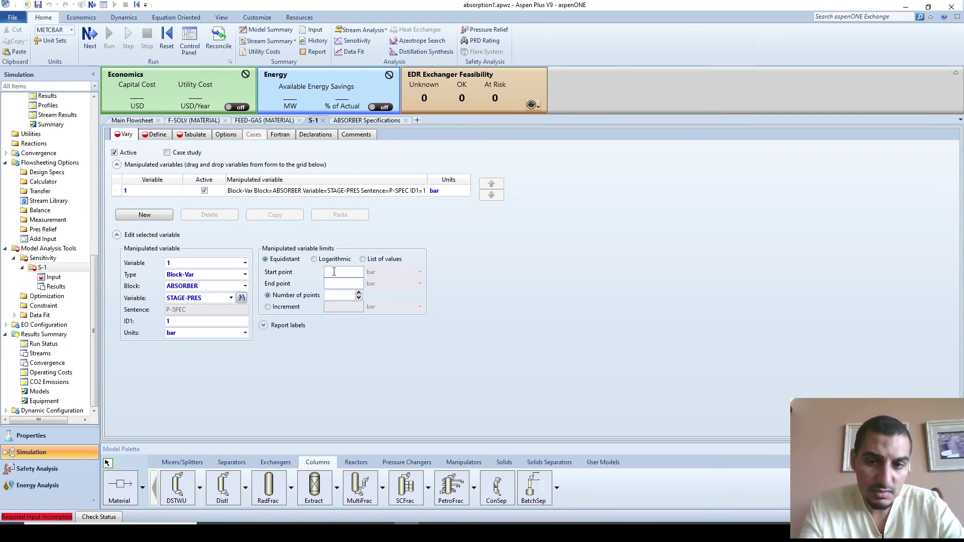
type("1")
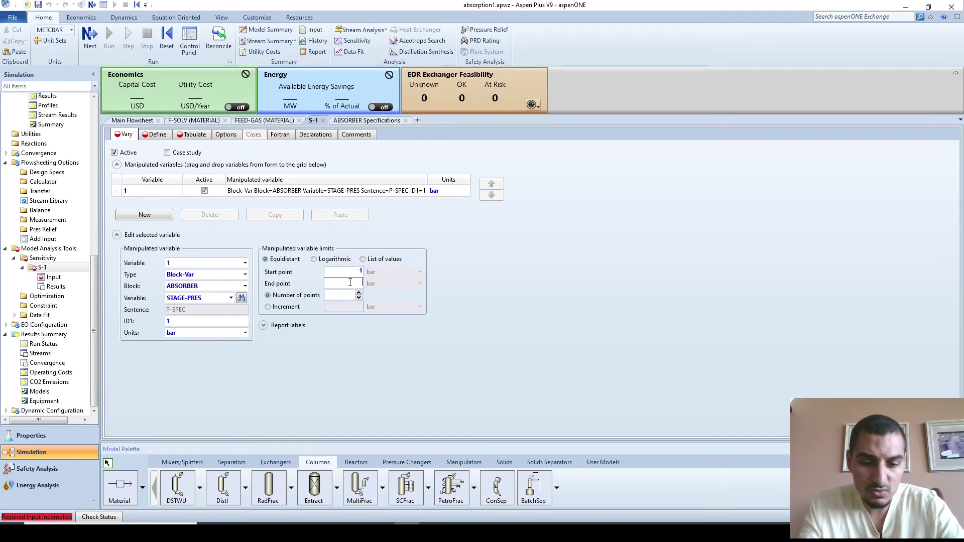
left_click(328, 286)
type("10")
left_click(344, 304)
type("1")
key("Return")
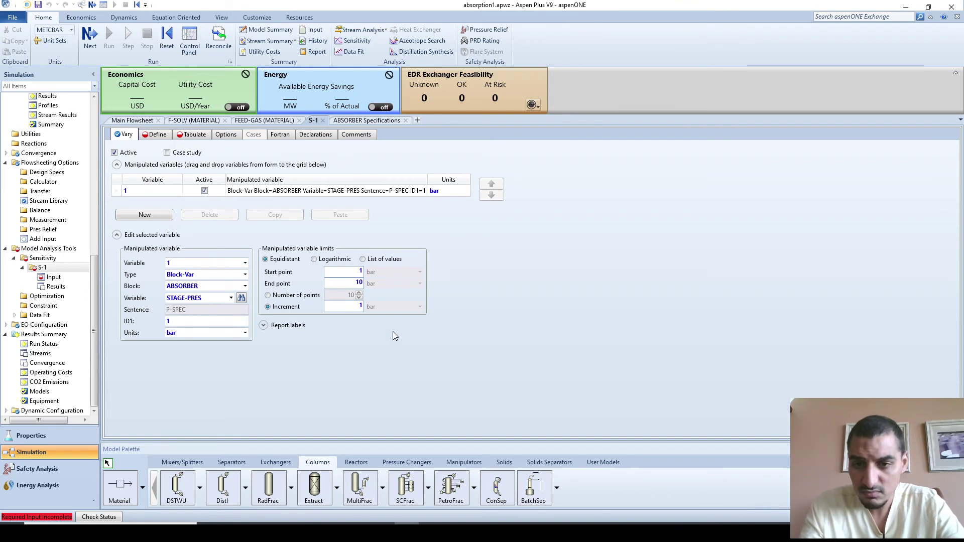
- Add a sampled variable named NH3FRGAS to the sensitivity analysis definition
left_click(157, 135)
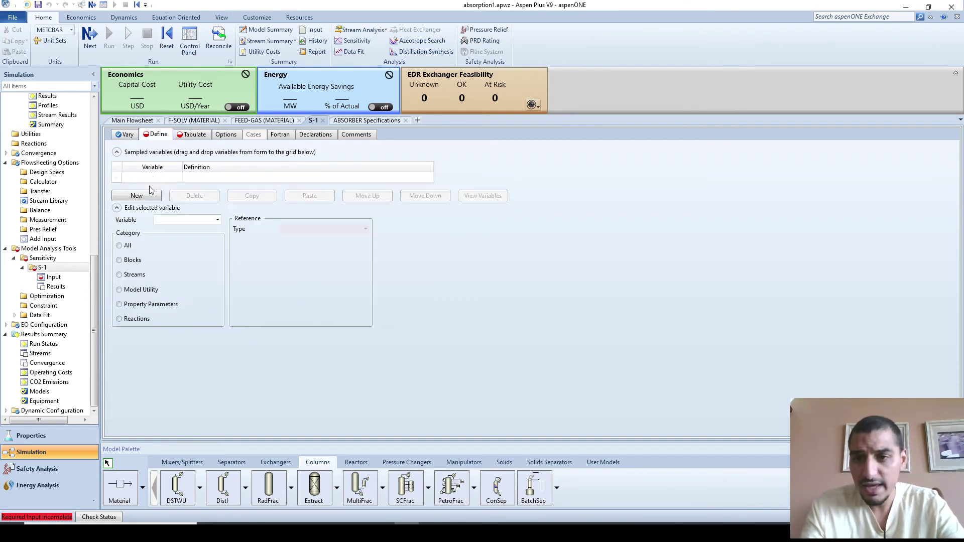
left_click(155, 178)
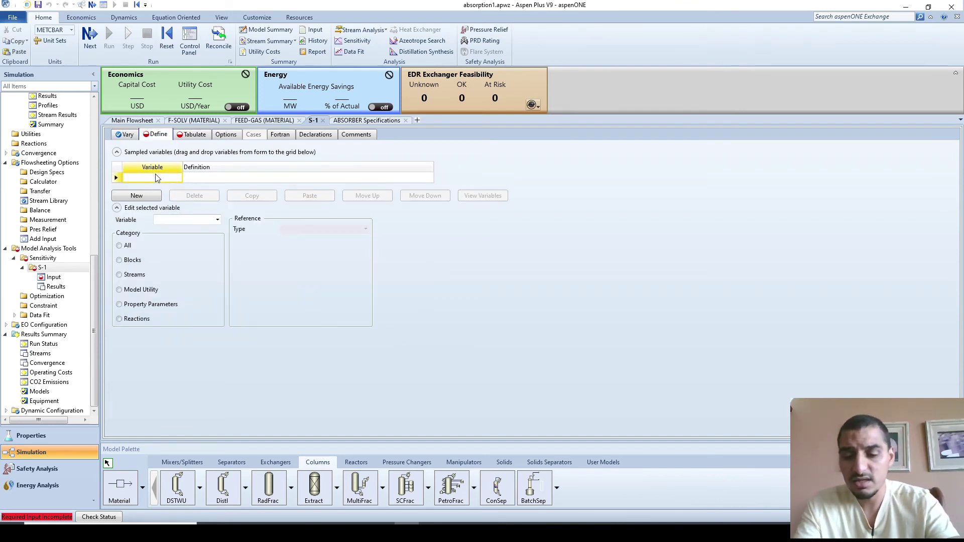
type("NH")
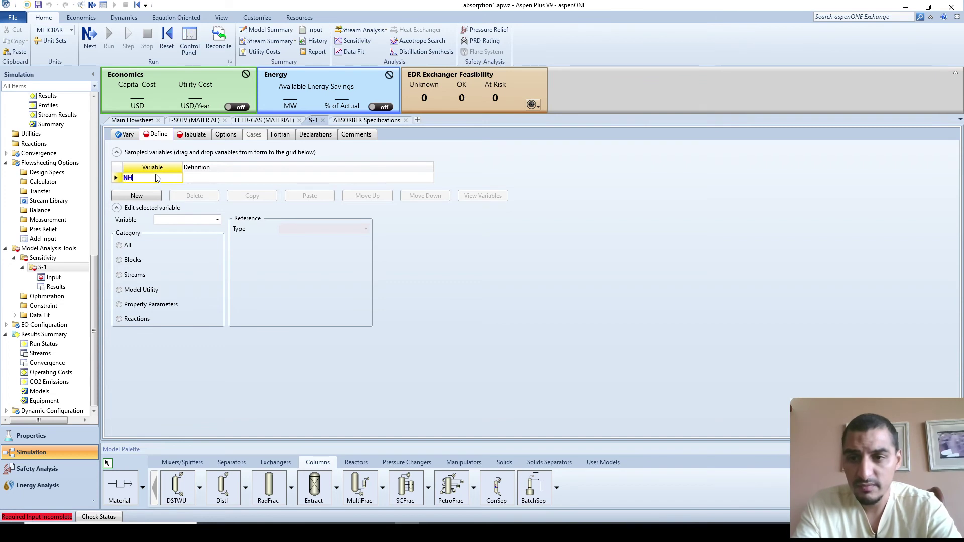
type("23")
key("BackSpace")
key("BackSpace")
type("3")
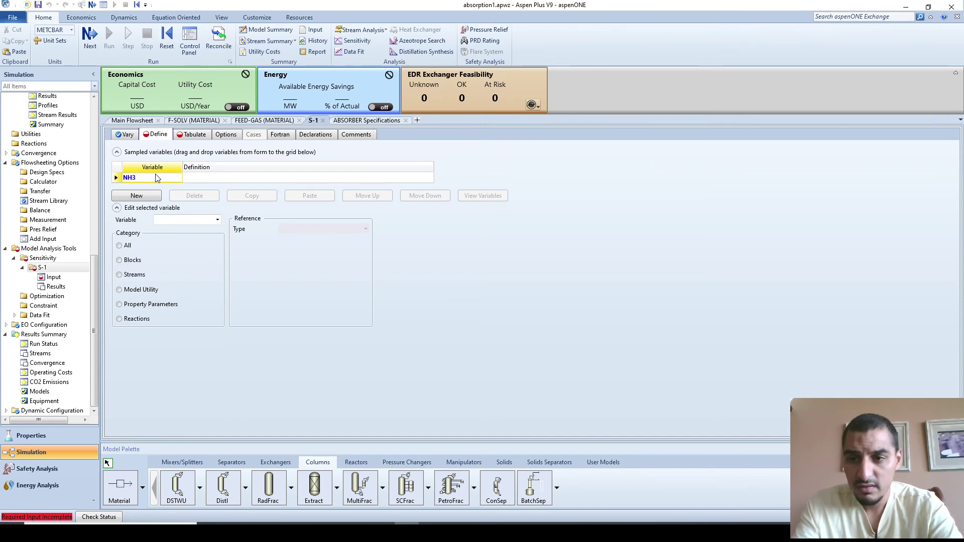
type("FRGAS")
key("Return")
- Define NH3FRGAS as the stream Mole-Flow of component AMMONIA in the CLEANGAS stream
left_click(141, 286)
left_click(296, 239)
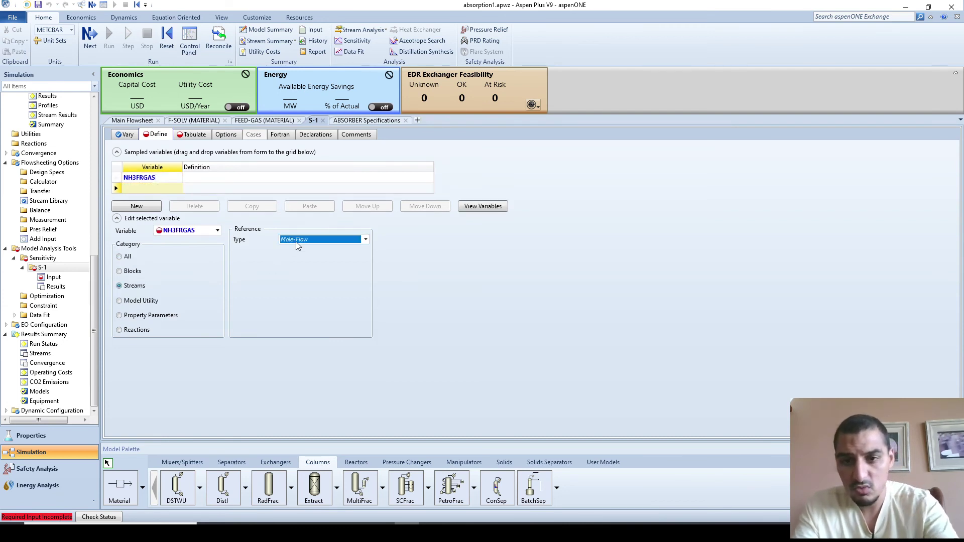
left_click(296, 242)
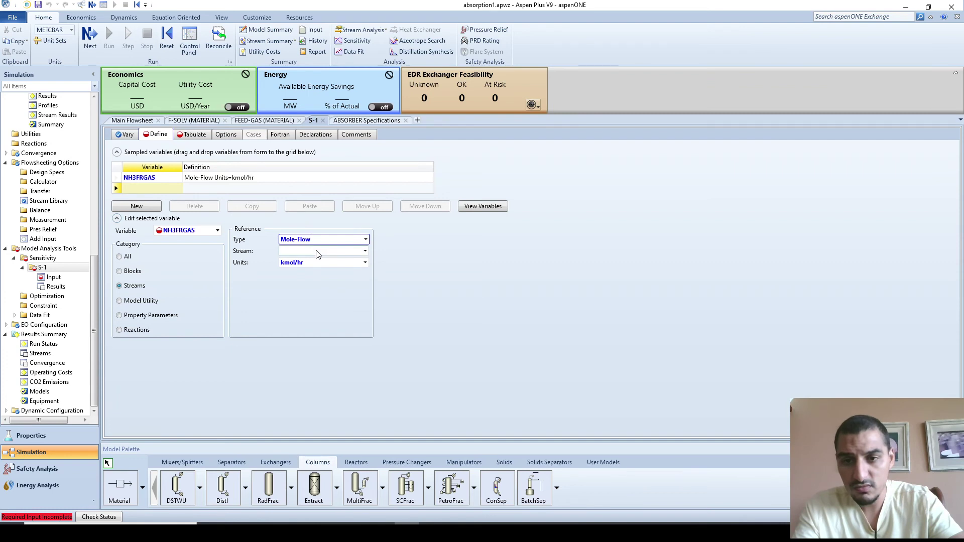
left_click(317, 251)
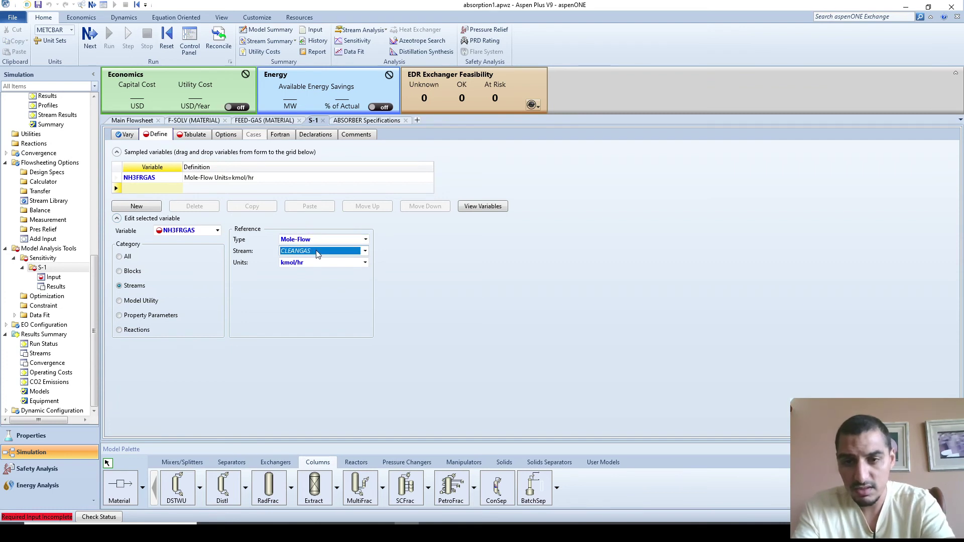
key("Down")
left_click(297, 274)
key("Down")
left_click(311, 318)
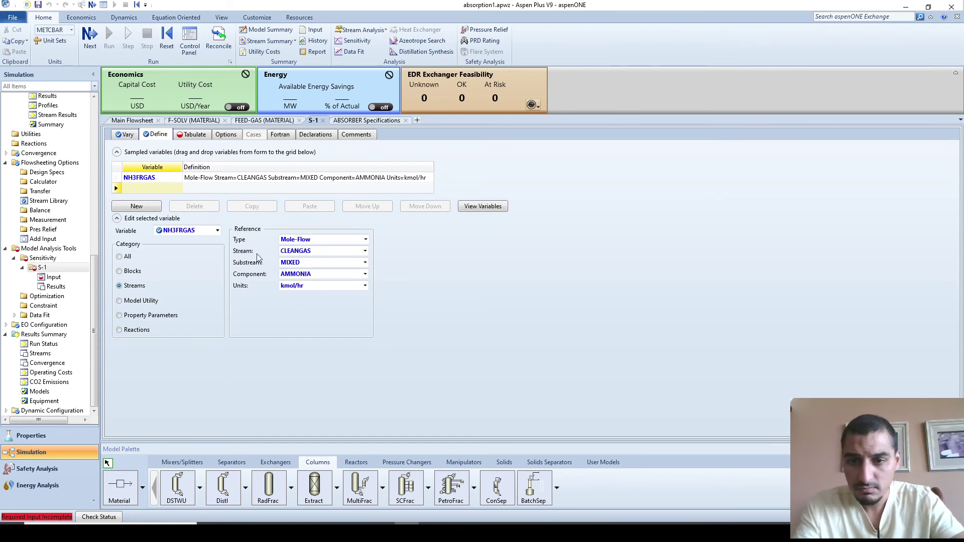
- Fill the tabulation with the defined NH3FRGAS variable and run the simulation
left_click(200, 135)
left_click(135, 152)
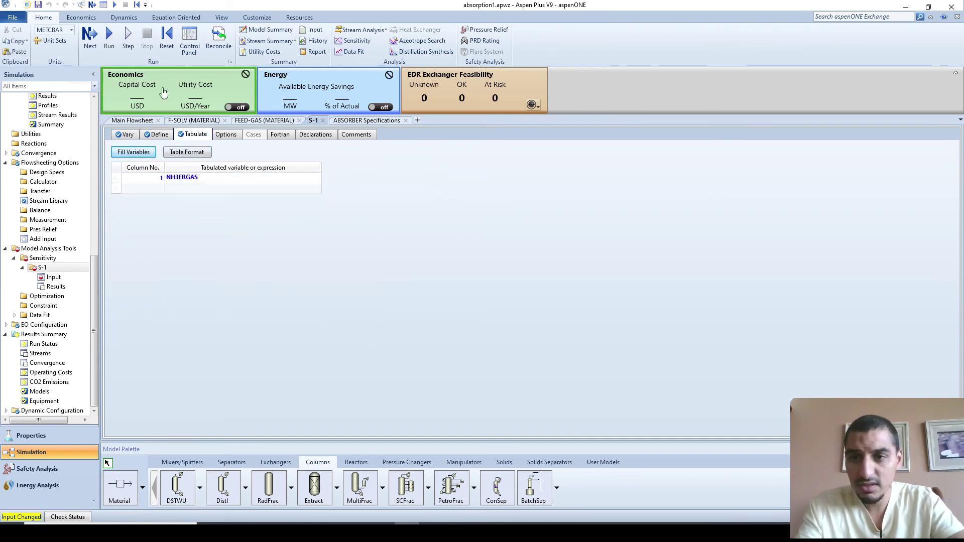
left_click(108, 38)
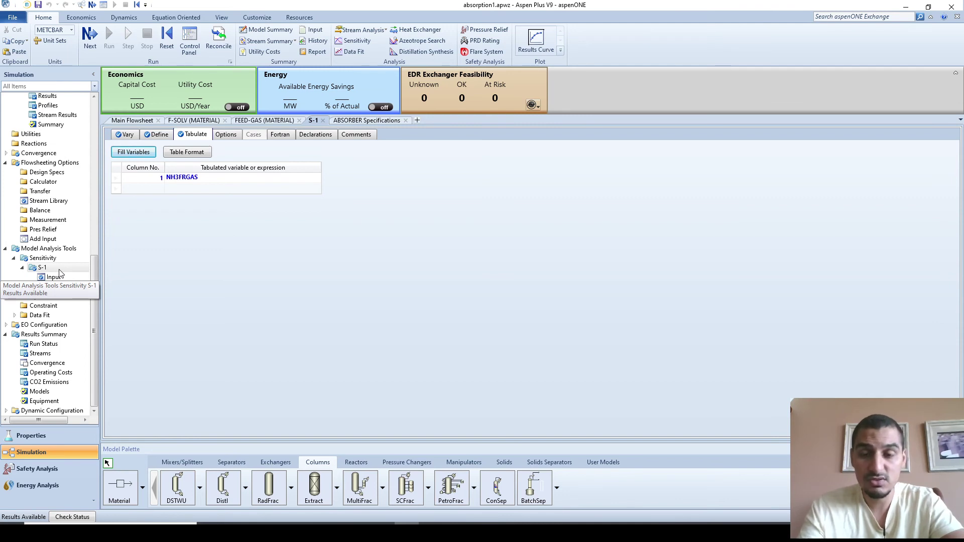
- Open the S-1 sensitivity results and plot NH3FRGAS against the varied ABSORBER stage 1 pressure as a results curve
double_click(51, 287)
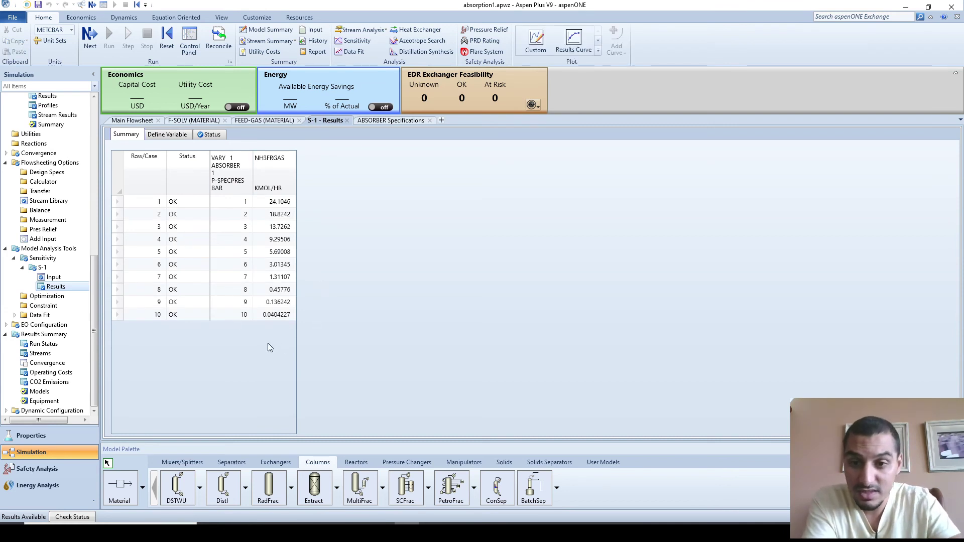
left_click(572, 44)
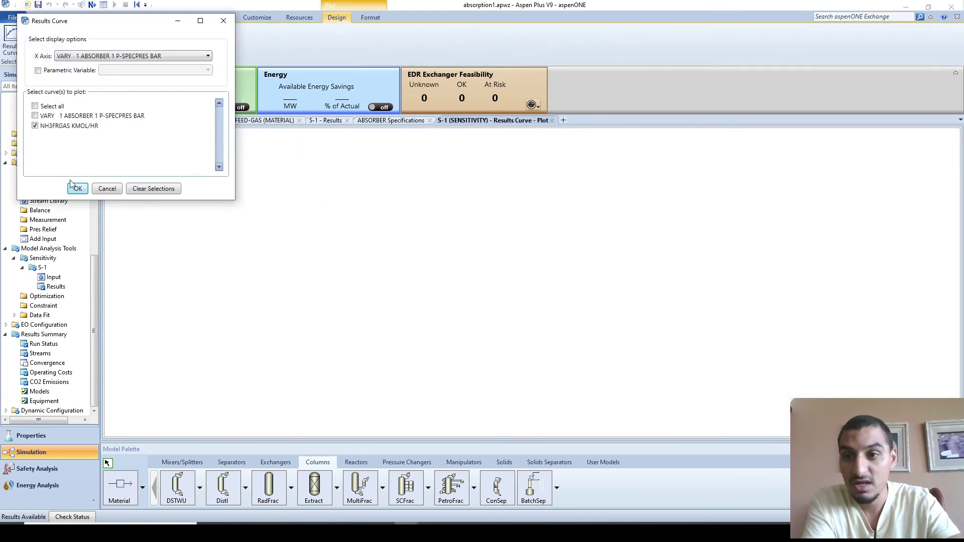
left_click(79, 189)
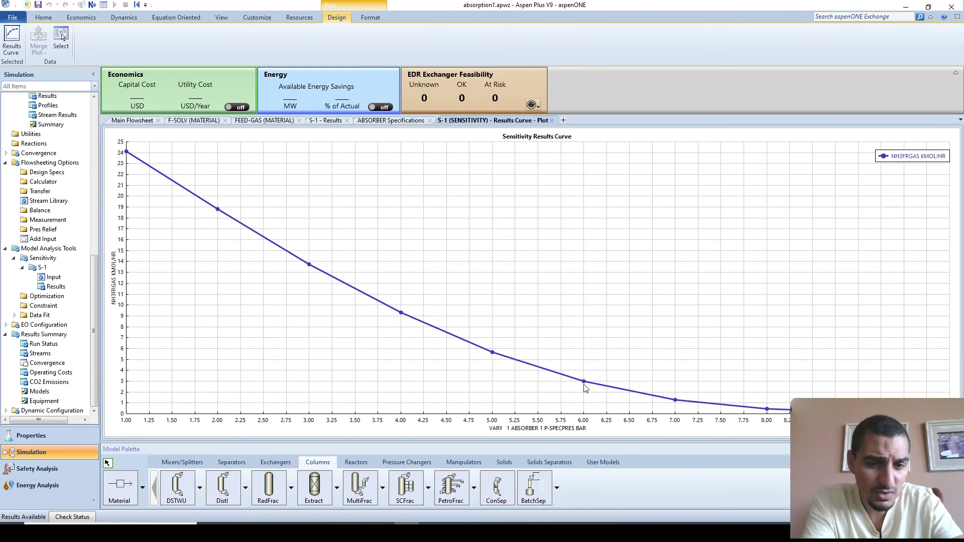
- Set the ABSORBER's stage 1 pressure to 6 bar and rerun the simulation
left_click(132, 120)
double_click(410, 262)
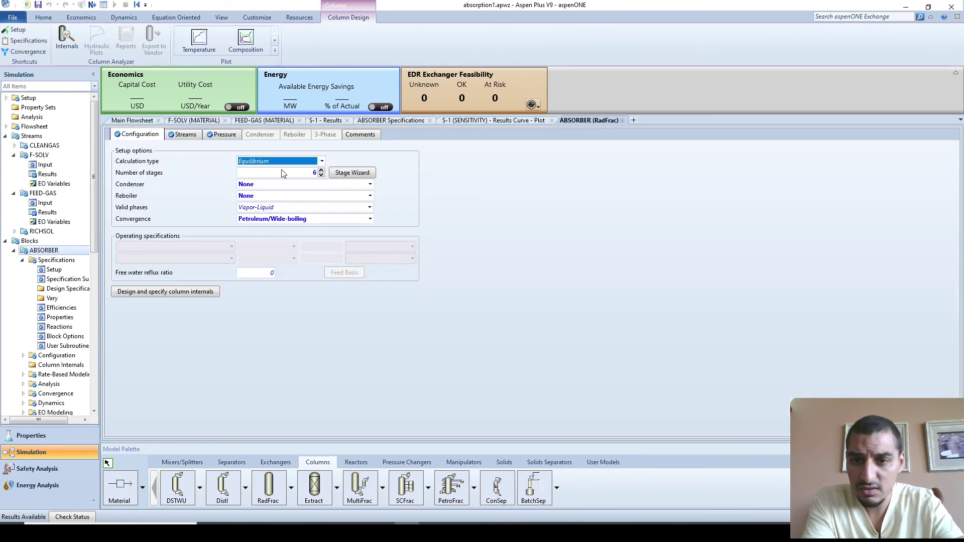
left_click(215, 136)
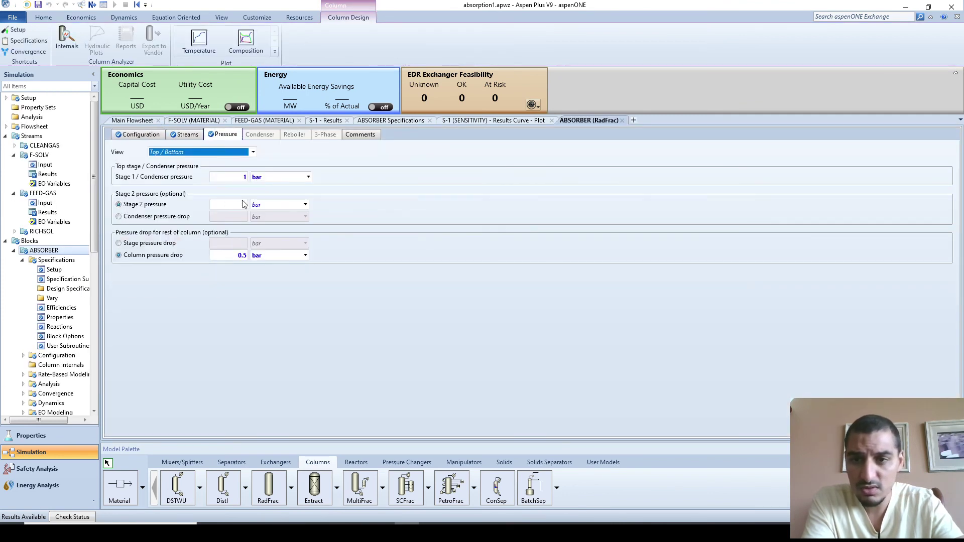
left_click(230, 176)
type("1")
key("BackSpace")
type("6")
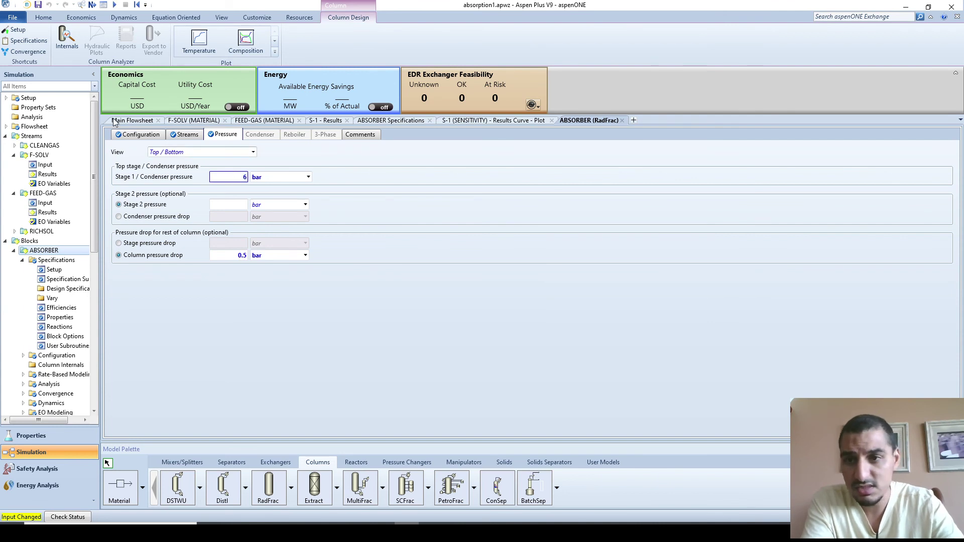
left_click(114, 5)
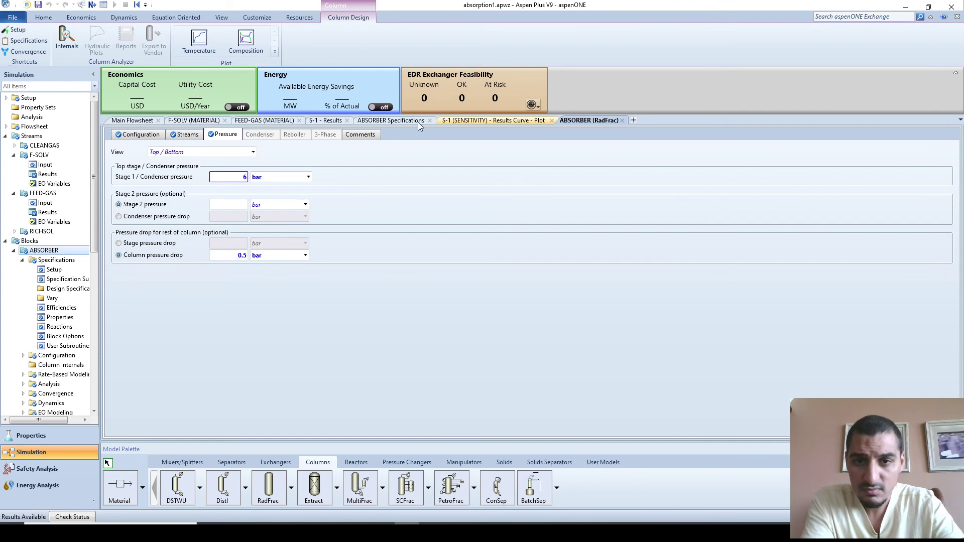
- Examine the ammonia and water mole flows of the CLEANGAS stream in the ABSORBER's stream results
left_click(125, 122)
scroll(72, 329, "down", 4)
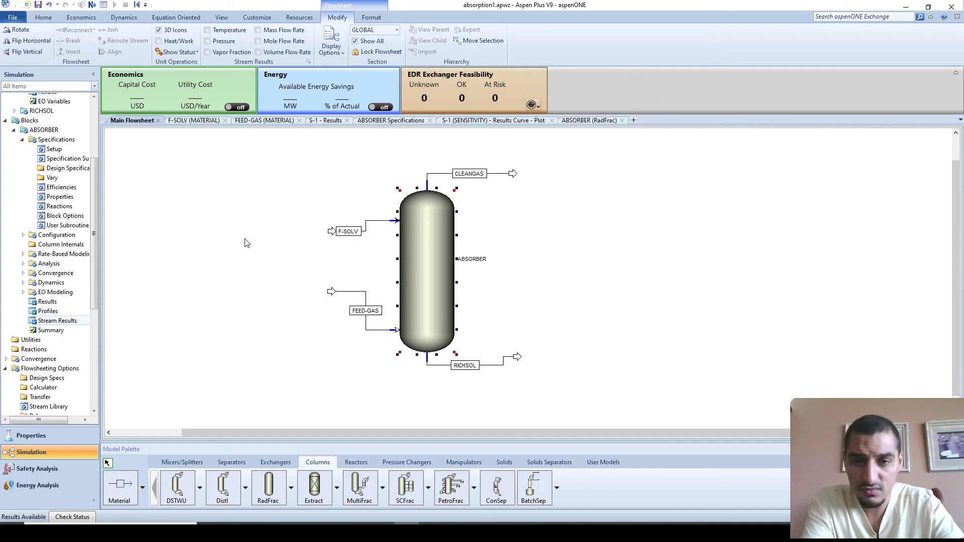
scroll(213, 273, "down", 3)
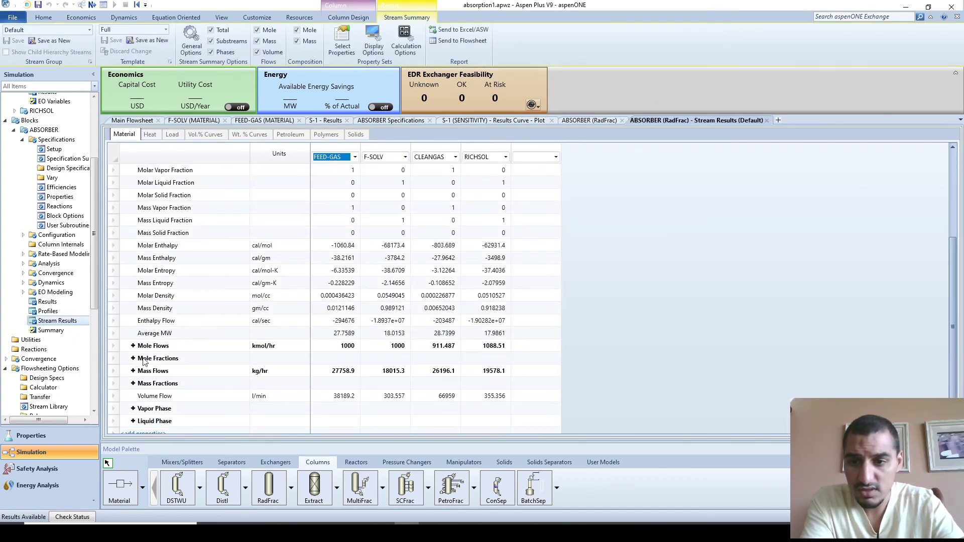
left_click(133, 345)
scroll(466, 334, "down", 1)
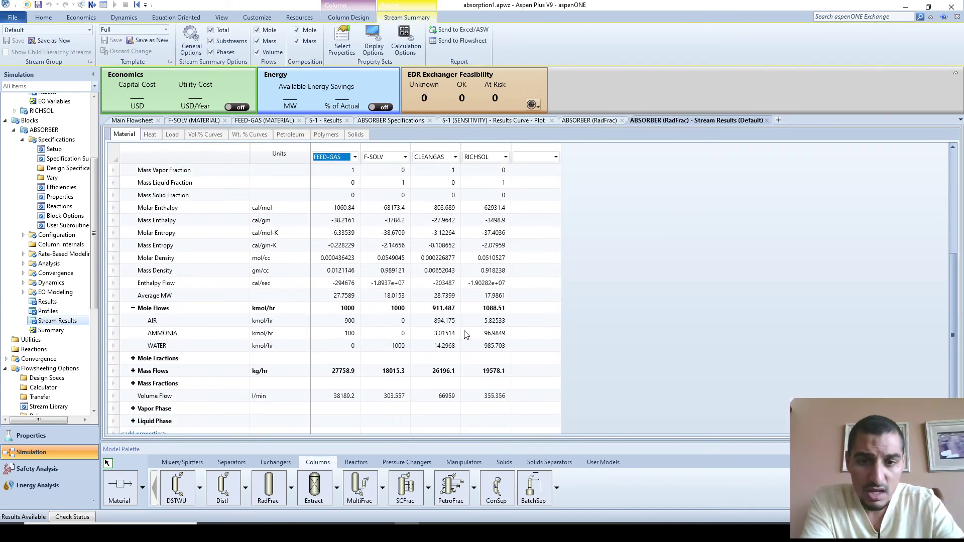
left_click(451, 335)
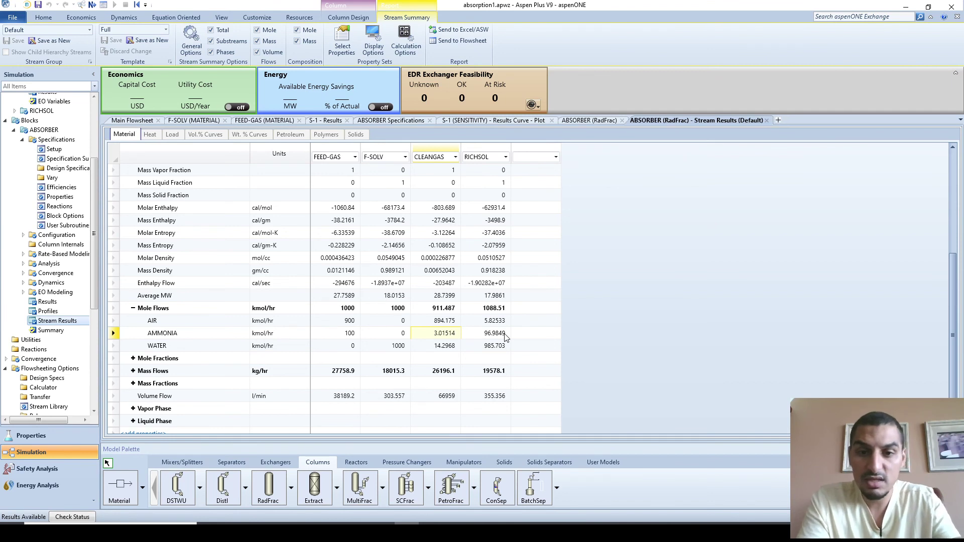
left_click(453, 346)
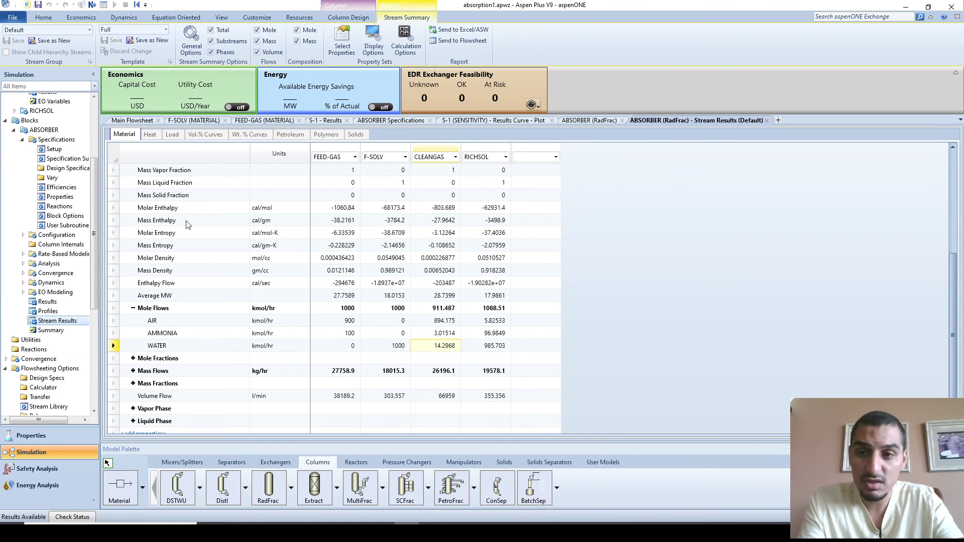
- Open the ABSORBER block from the flowsheet and show its configuration settings
left_click(133, 122)
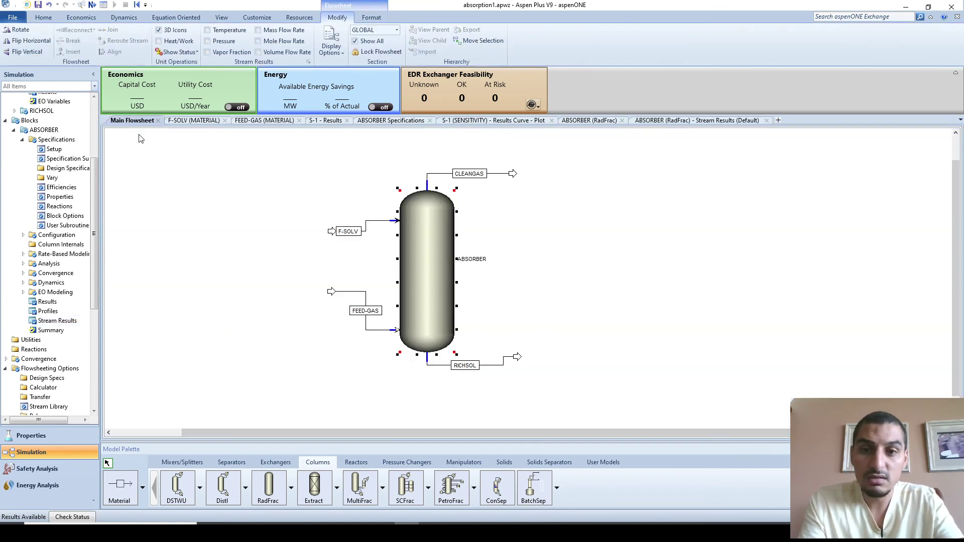
left_click(181, 216)
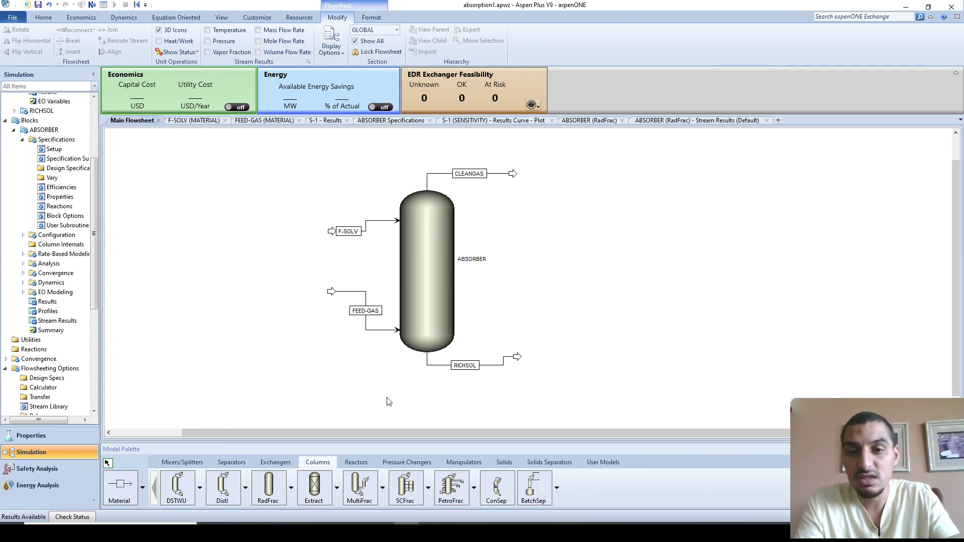
double_click(439, 258)
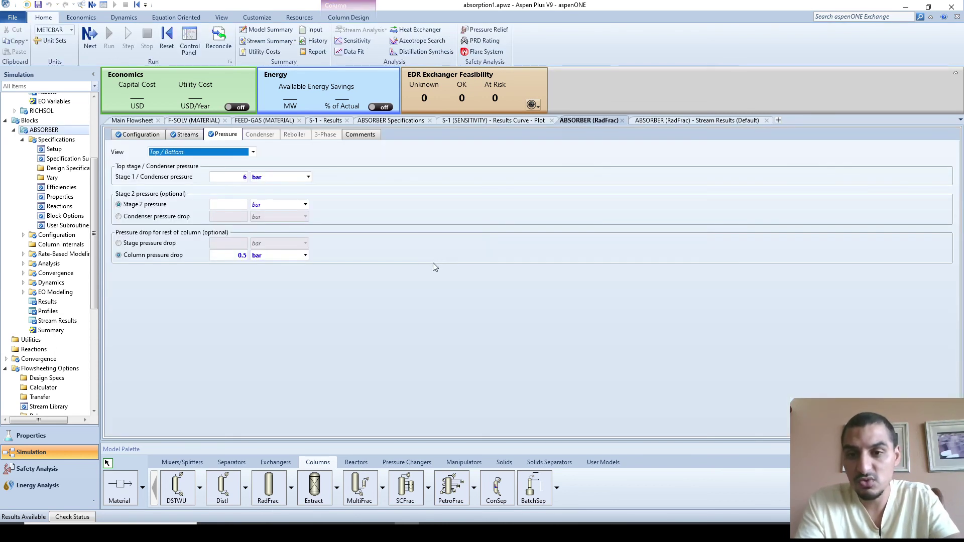
left_click(144, 135)
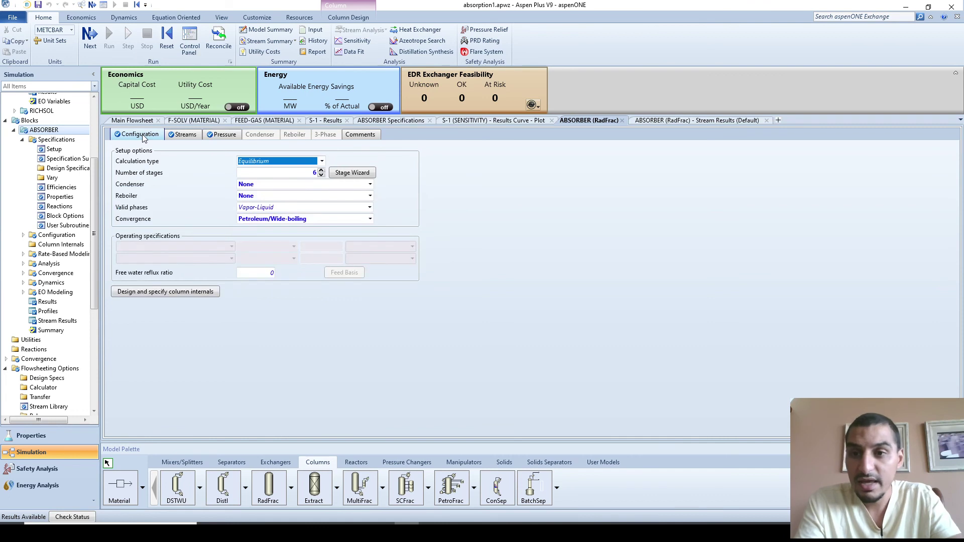